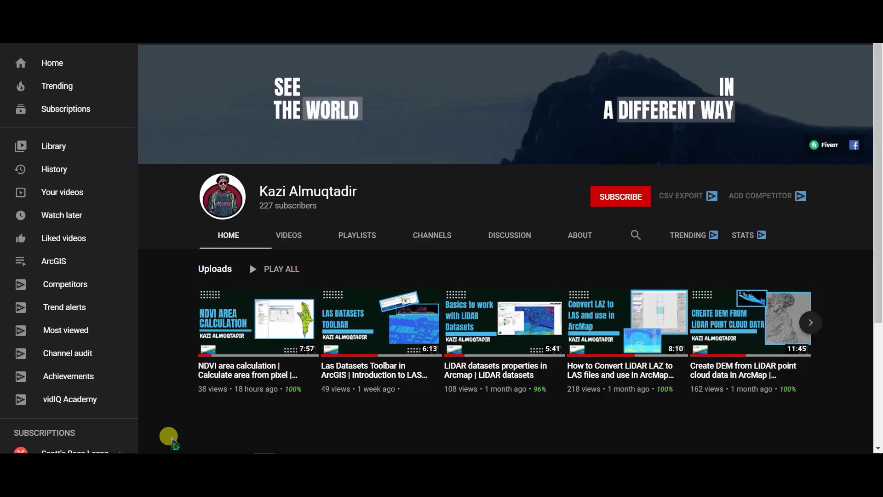
- Hit SUBSCRIBE on the GIS tutorial channel's YouTube home page
click(617, 197)
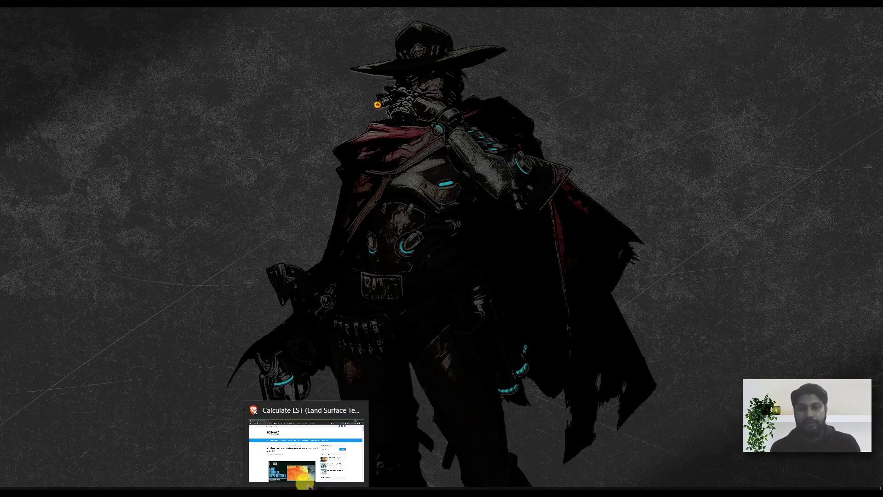
- Bring up the Calculate LST Landsat 8 blog post and scroll to its introduction
click(306, 484)
scroll(339, 276, down, 3)
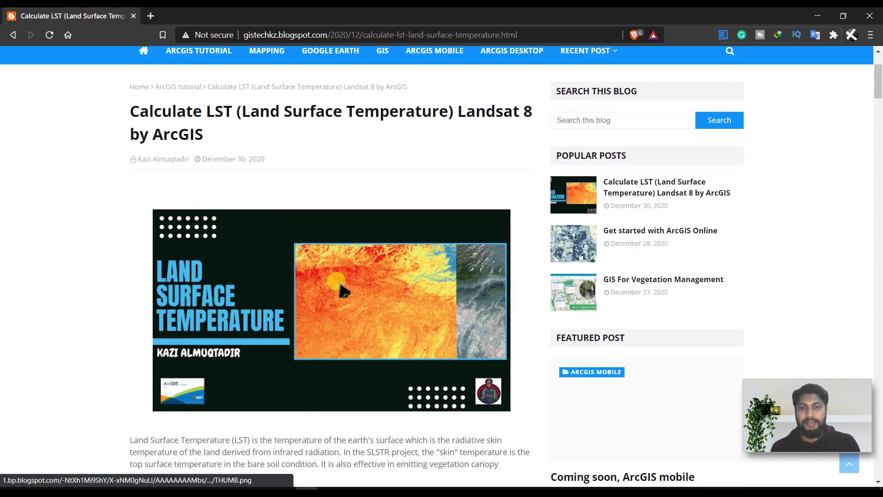
scroll(299, 258, down, 7)
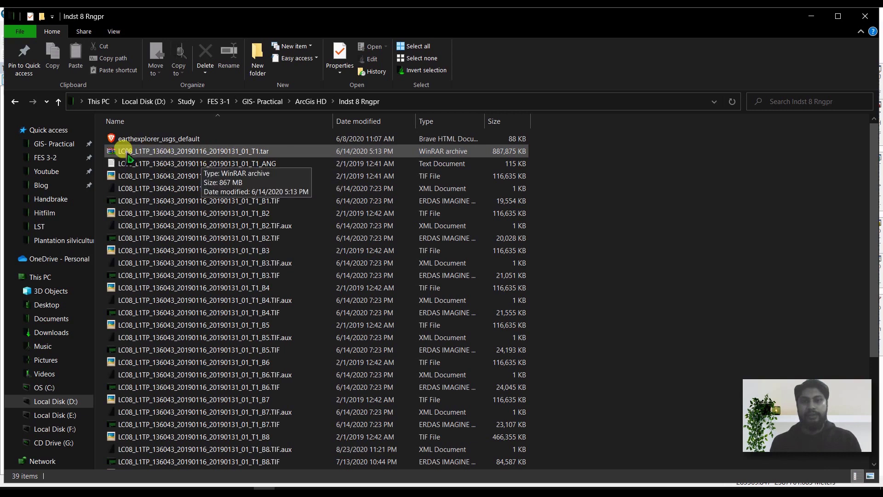
- Leave the .tar archive unextracted and select the scene's _MTL metadata text file
right_click(177, 151)
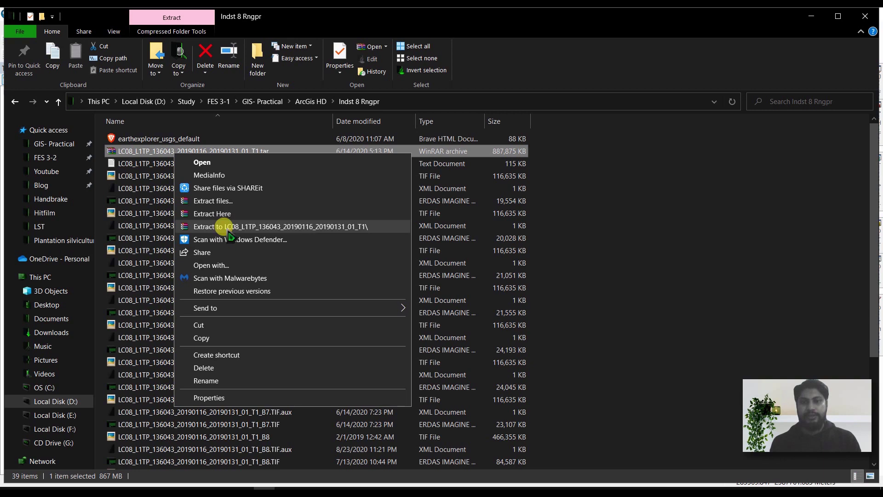
click(595, 174)
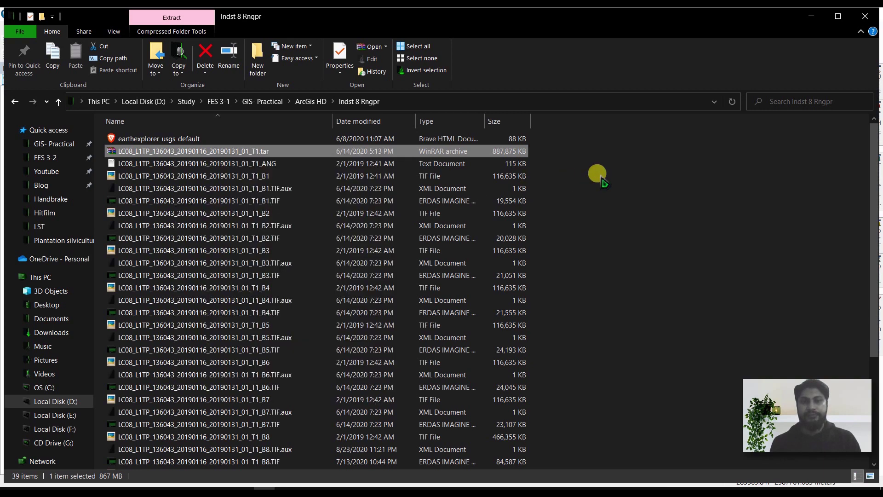
scroll(260, 213, down, 4)
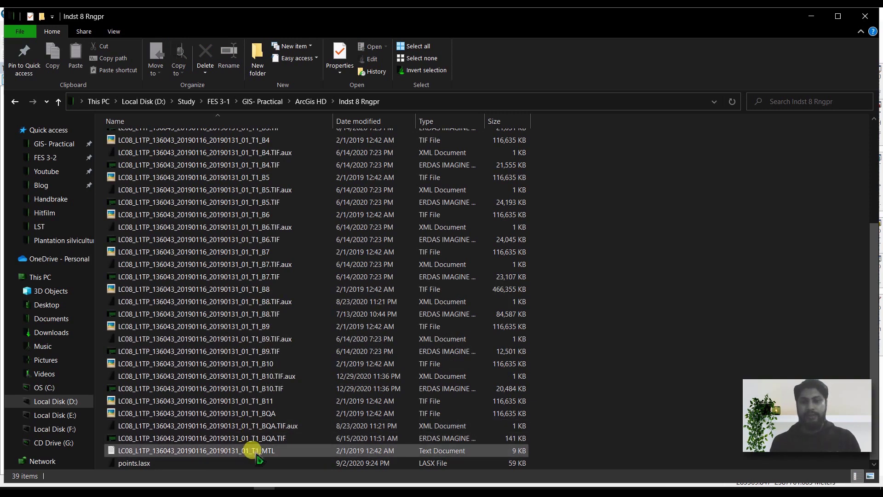
click(239, 452)
- Read through the MTL metadata in Notepad, then return to ArcMap's Band 10 map
double_click(239, 452)
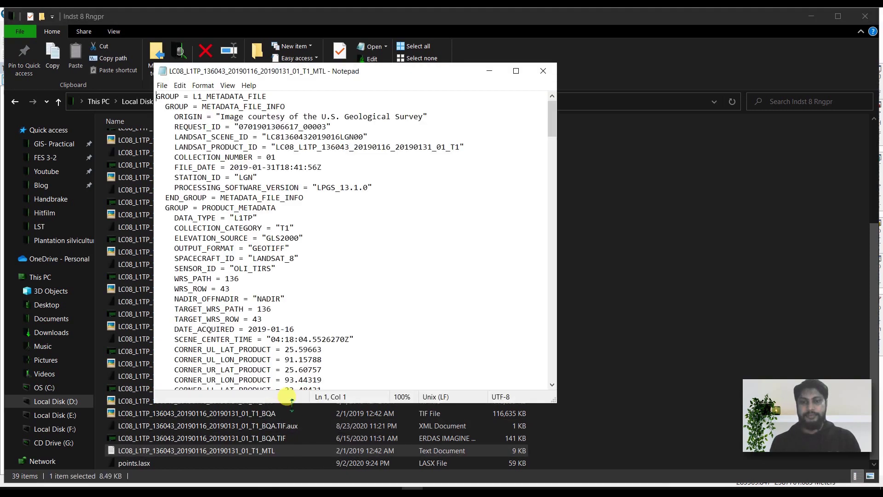
scroll(367, 220, down, 4)
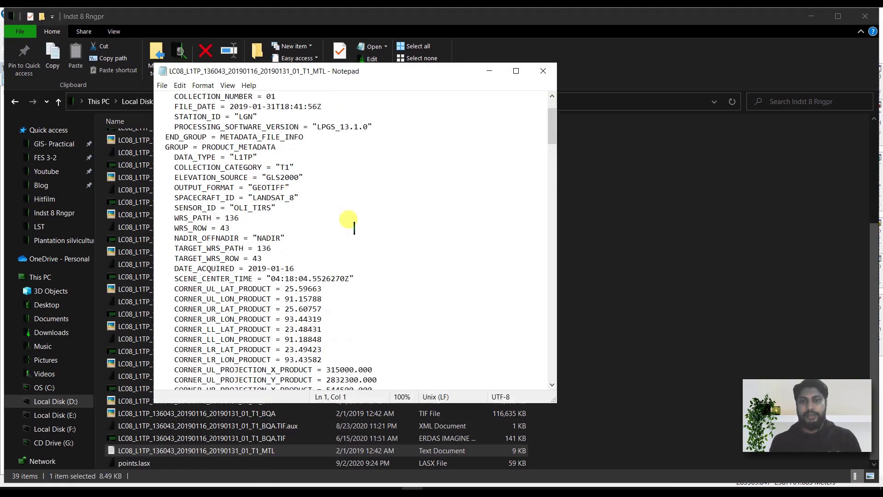
scroll(358, 220, down, 2)
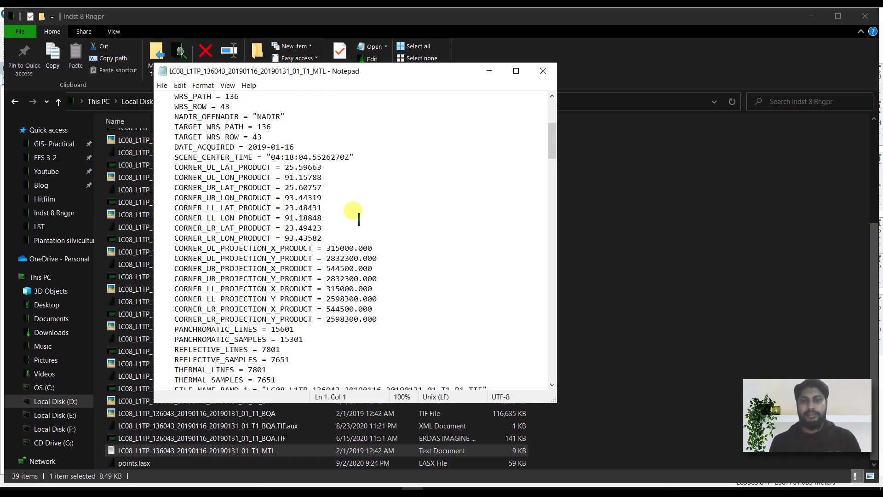
click(341, 446)
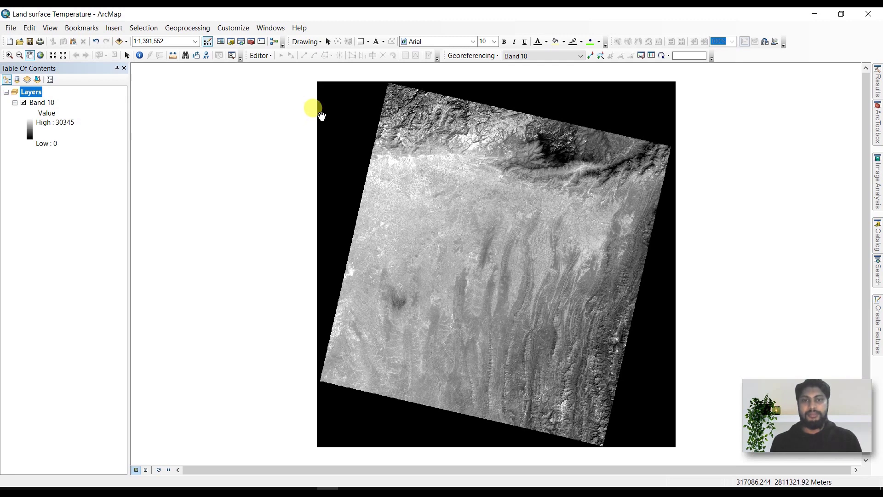
- Switch from ArcMap to the browser showing the LST blog post
key(alt+Tab)
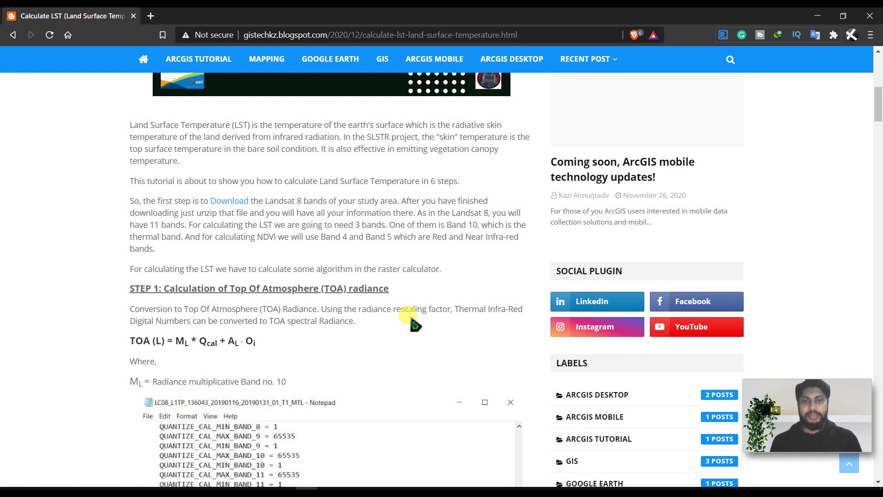
- Find Step 1's TOA formula and highlight RADIANCE_MULT_BAND_10 = 3.3420E-04 in the MTL file
scroll(413, 322, down, 2)
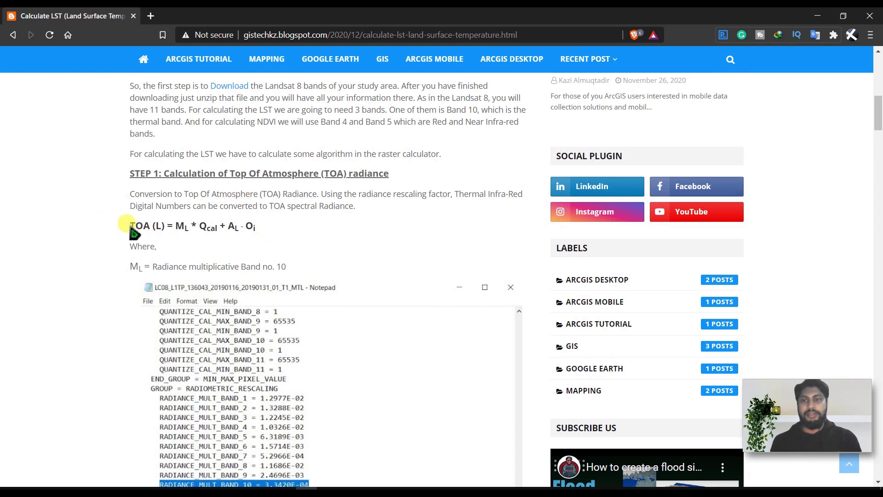
scroll(207, 253, down, 2)
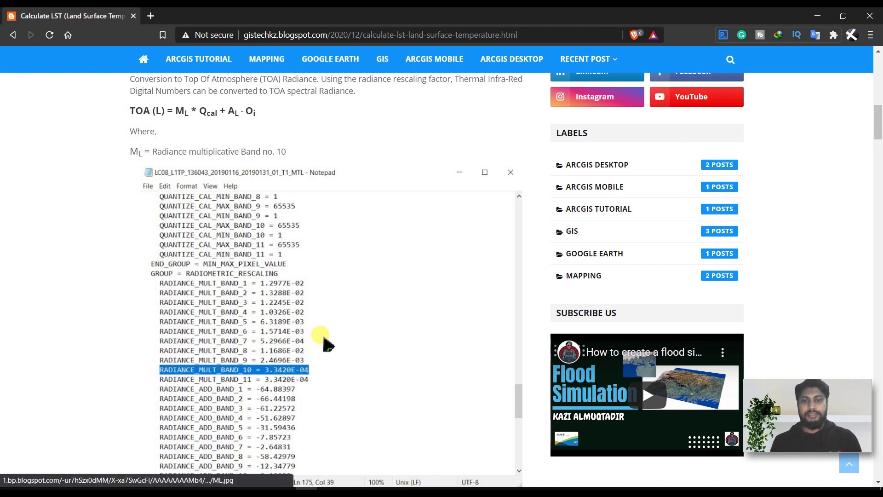
click(414, 455)
scroll(358, 256, down, 20)
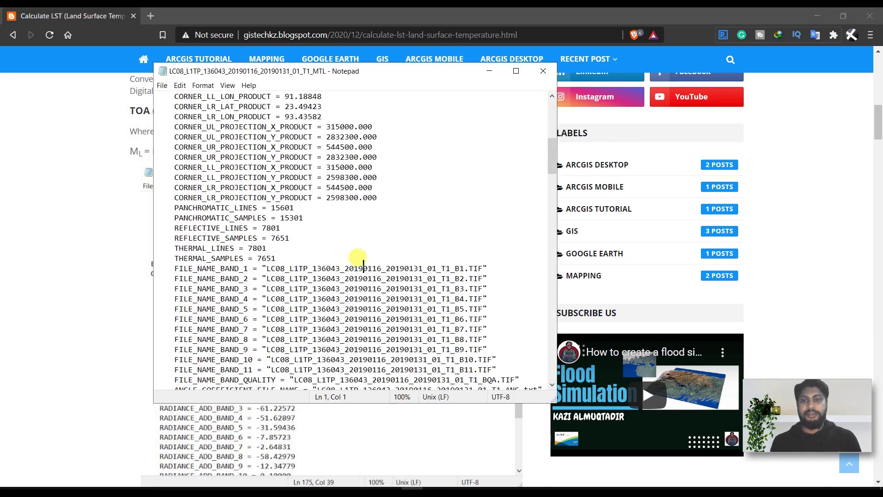
scroll(273, 271, down, 11)
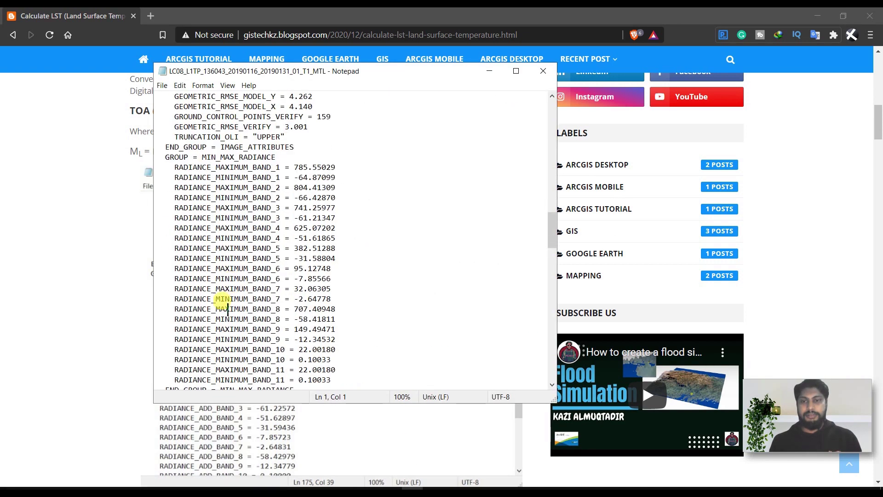
scroll(233, 330, down, 19)
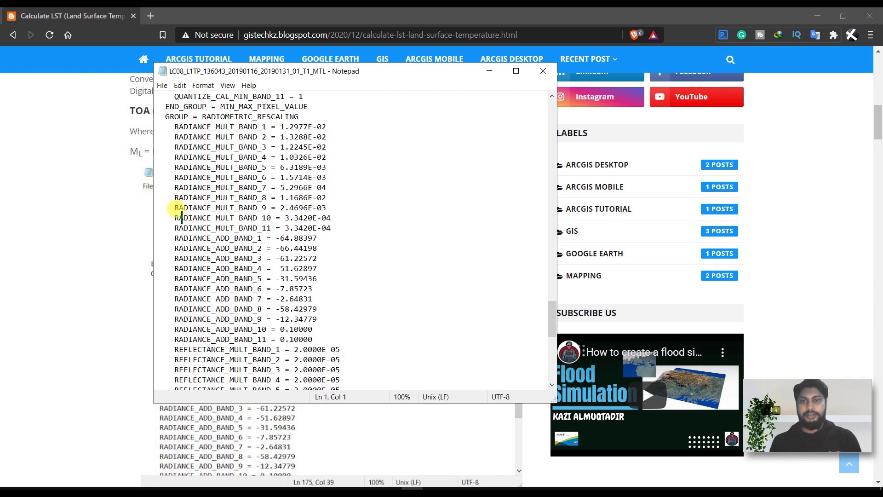
drag(175, 218, 333, 219)
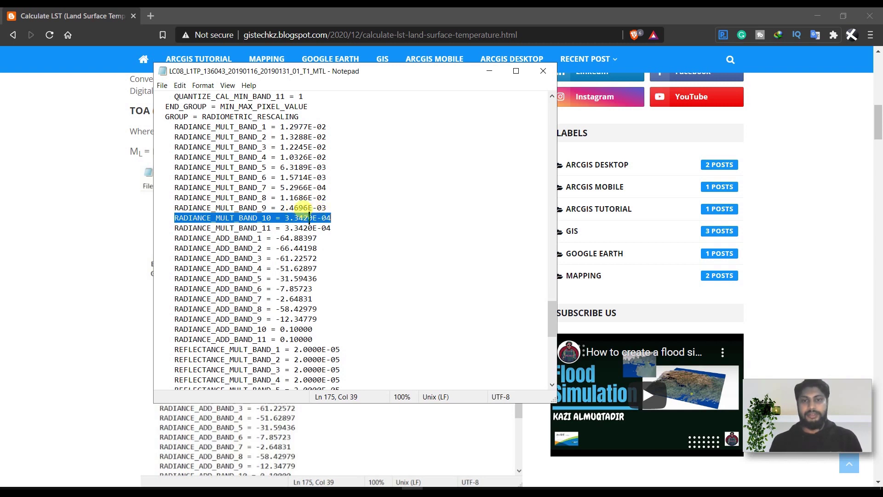
- Recheck the blog formula and highlight RADIANCE_ADD_BAND_10 = 0.10000 in the metadata
key(alt+Tab)
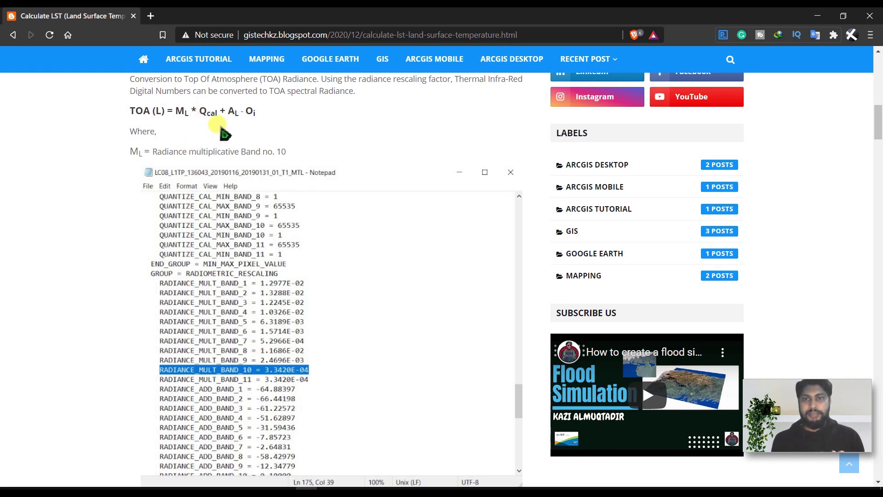
scroll(223, 119, down, 6)
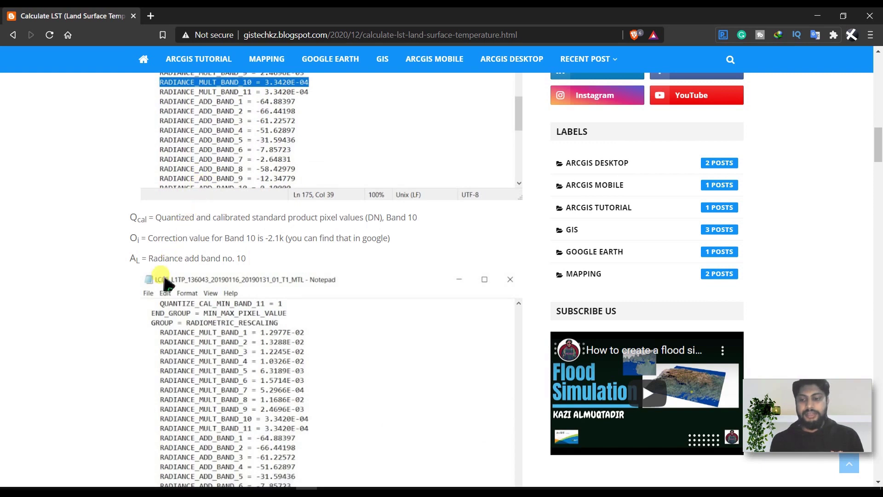
scroll(161, 297, down, 1)
scroll(188, 314, down, 1)
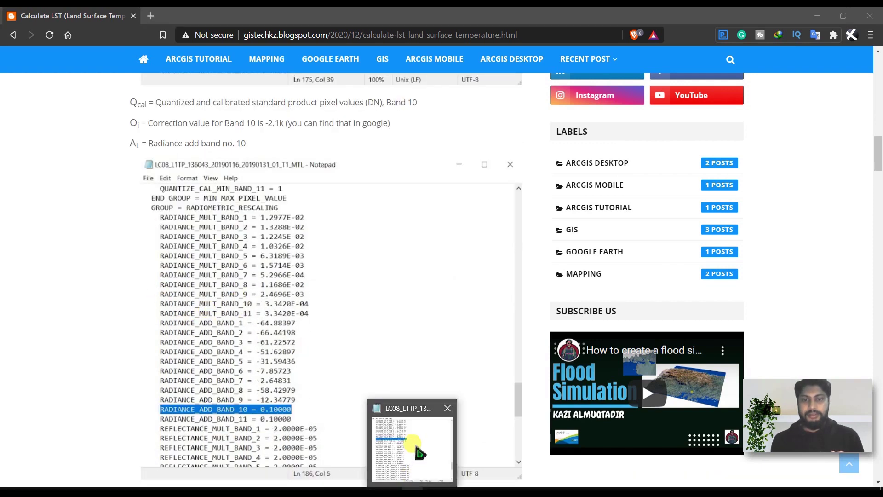
click(411, 467)
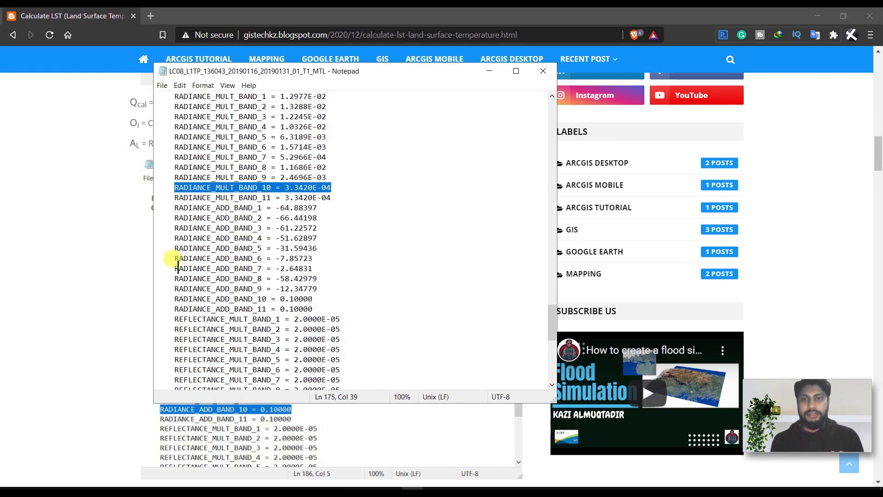
drag(175, 299, 313, 298)
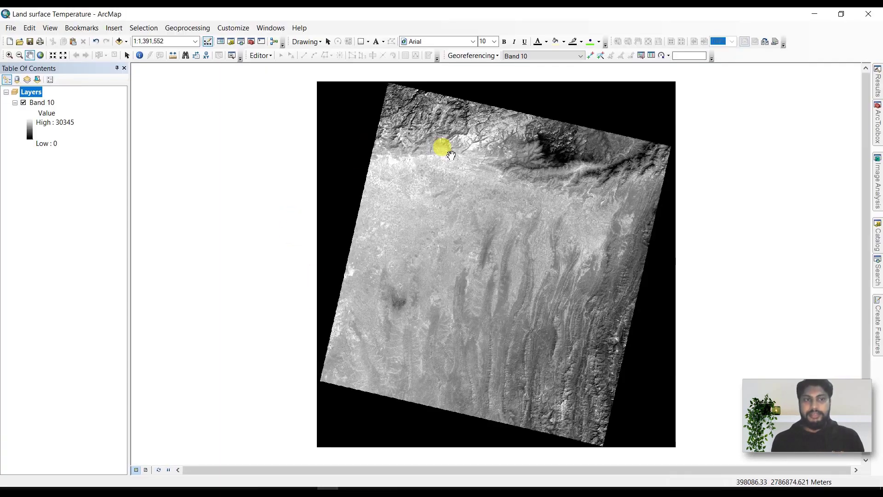
- Search ArcMap tools for 'Raster calculator' and open Raster Calculator (Spatial Analyst)
mouse_move(877, 274)
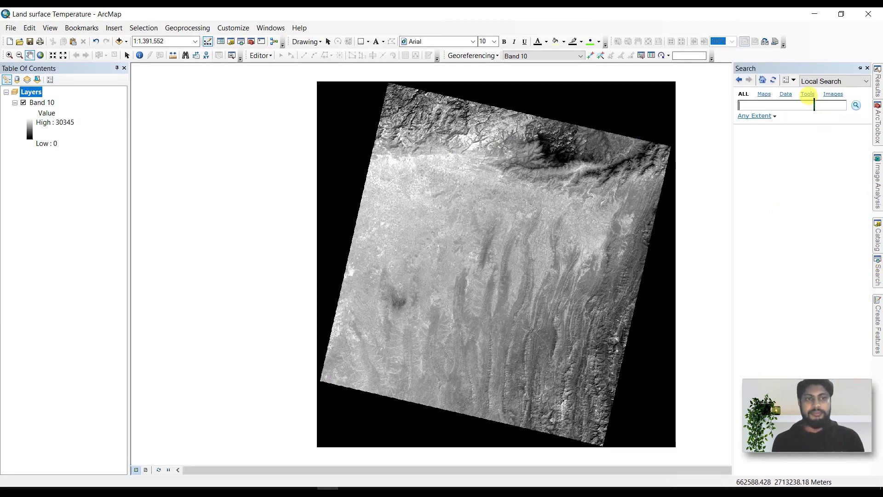
click(815, 106)
text(Raster calcula)
key(BackSpace)
key(BackSpace)
text(lator)
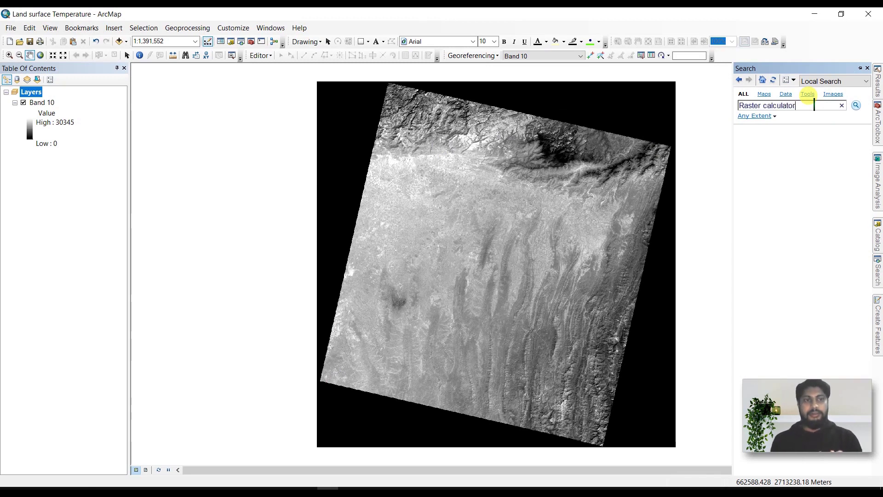
key(Return)
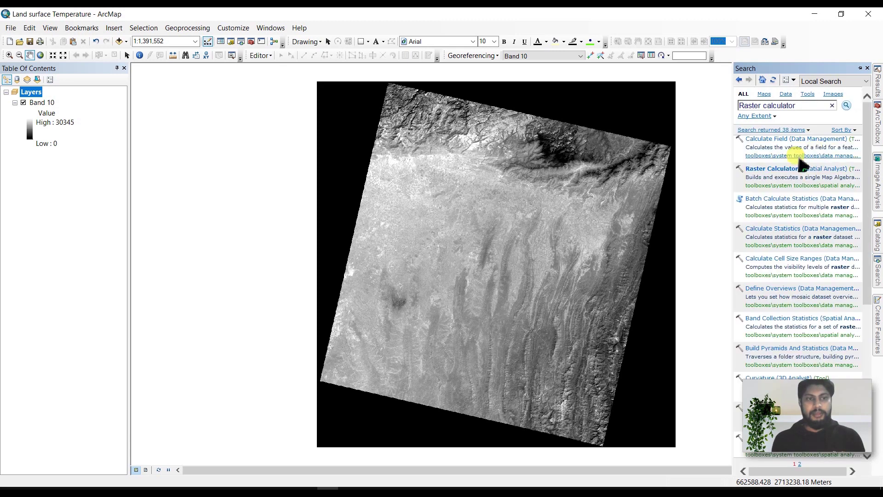
click(775, 173)
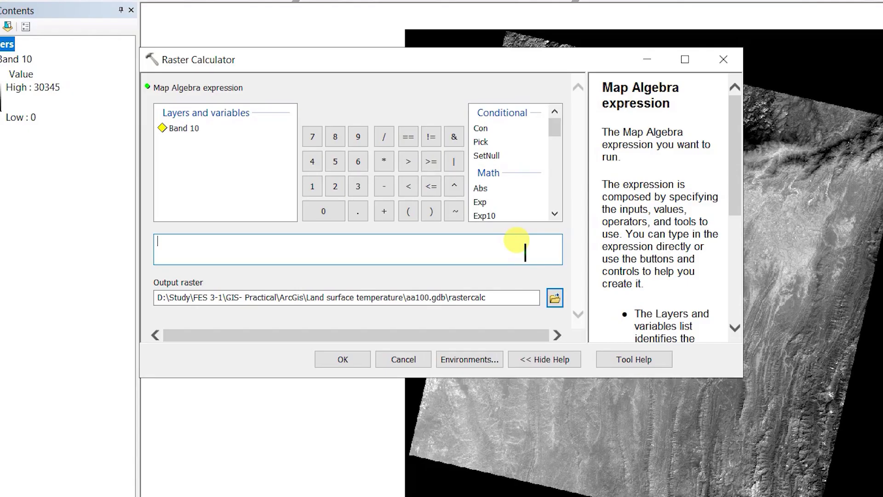
- Calculate (0.0003341 * "Band 10") - 0.21 into an output raster named TOA
text(0.0003341 *)
click(162, 152)
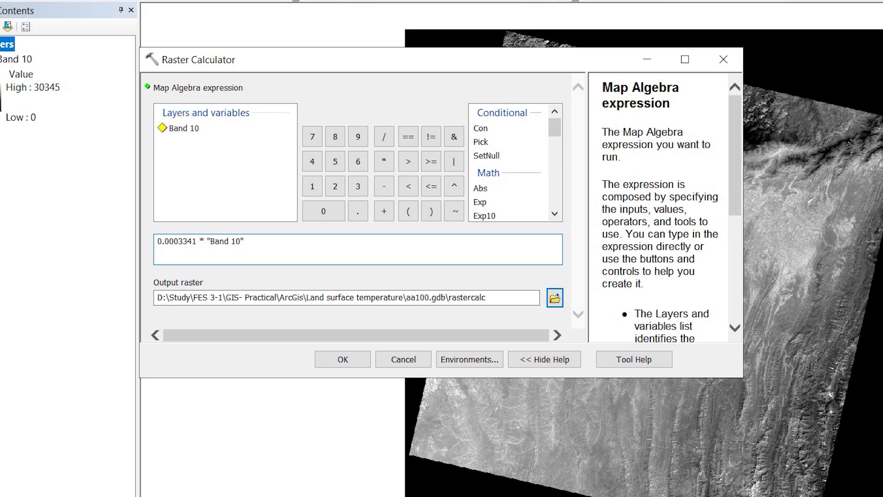
text())
key(Home)
text(()
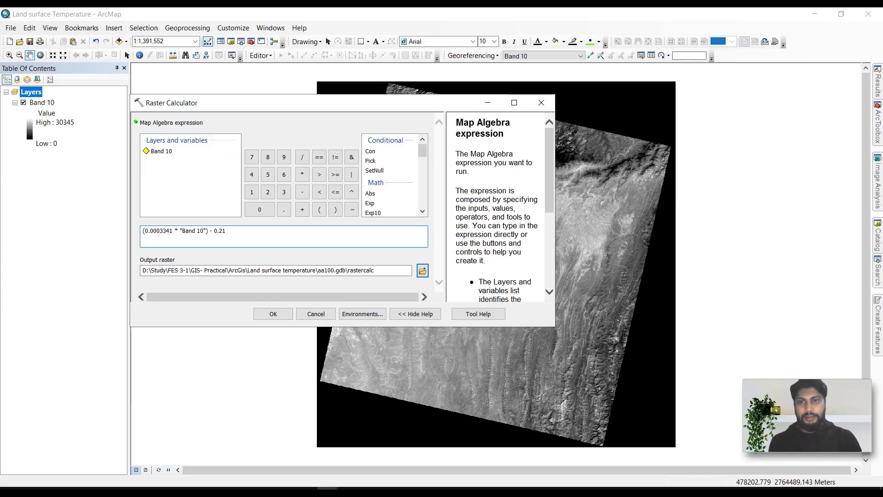
click(489, 294)
drag(375, 271, 355, 270)
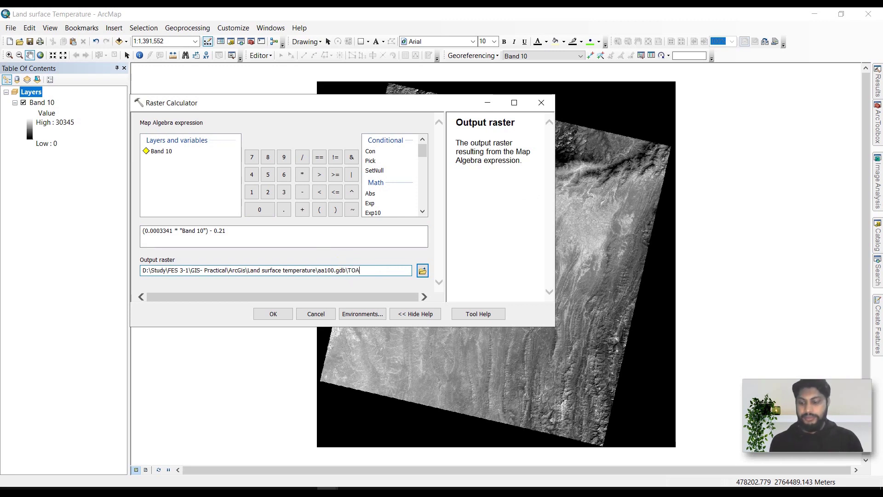
click(272, 314)
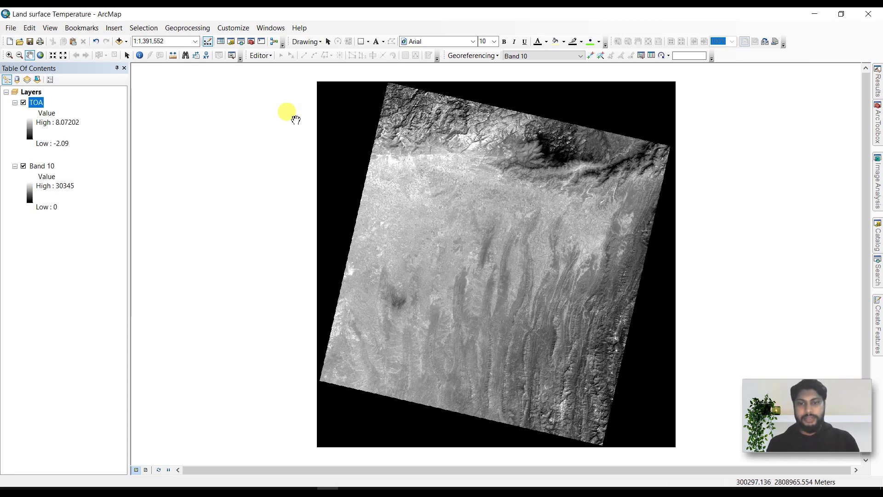
- Set the Environments scratch workspace to Land surface temperature\aa100.gdb and apply it
click(197, 28)
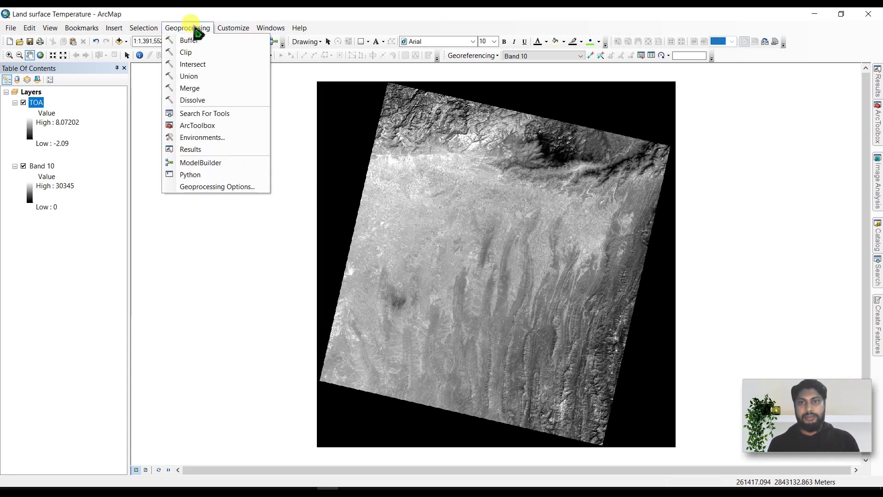
click(205, 137)
click(138, 122)
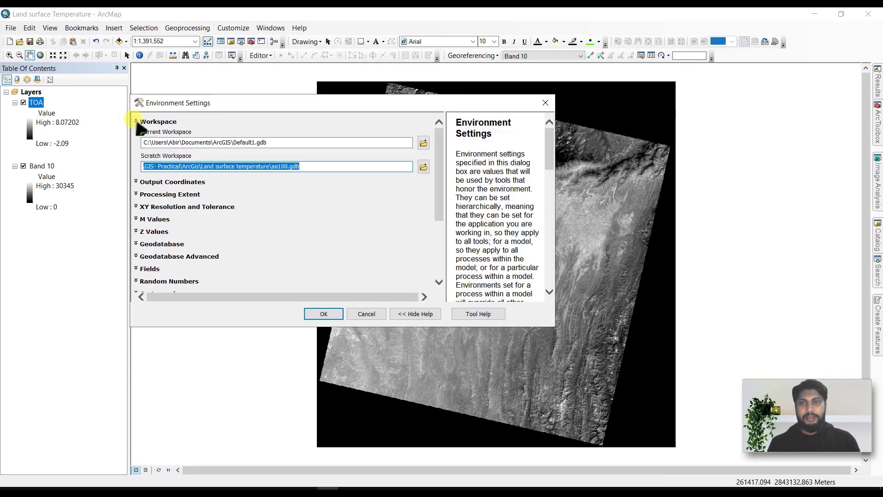
click(421, 165)
click(253, 199)
double_click(255, 199)
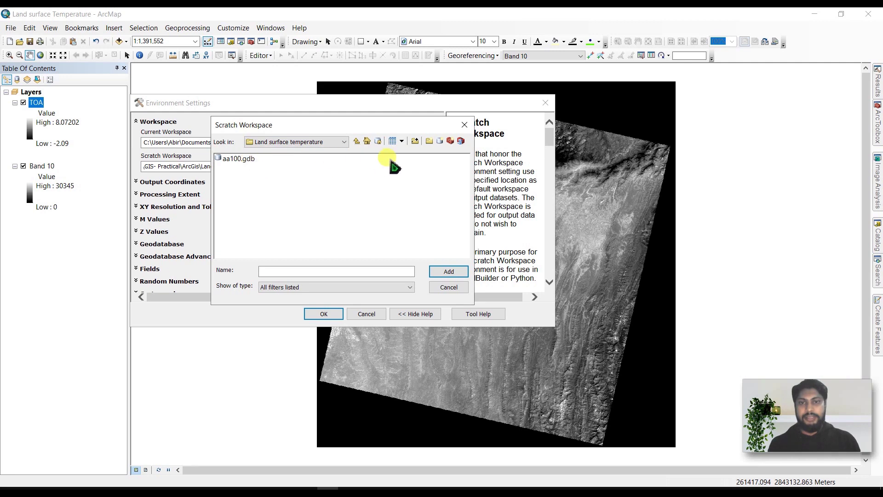
click(238, 159)
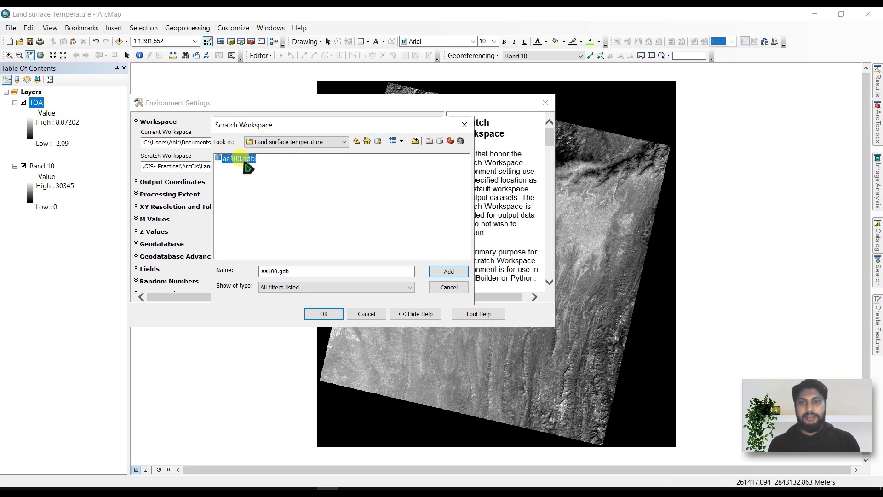
click(449, 272)
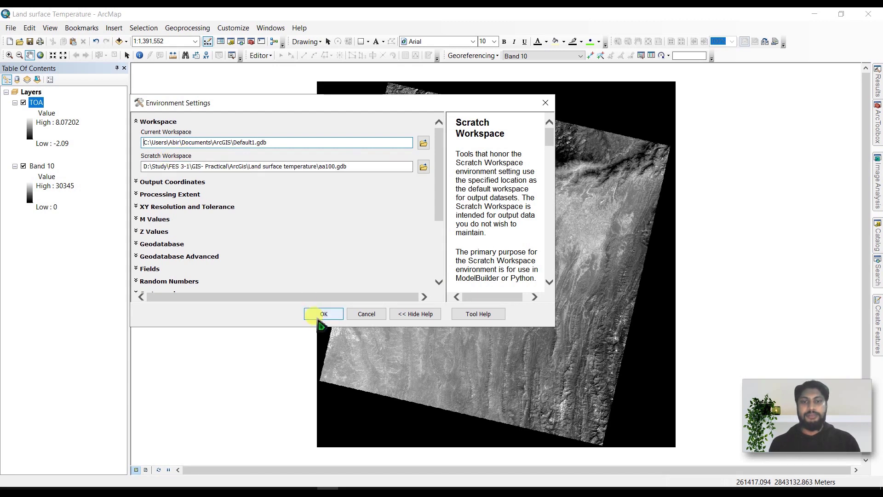
click(545, 104)
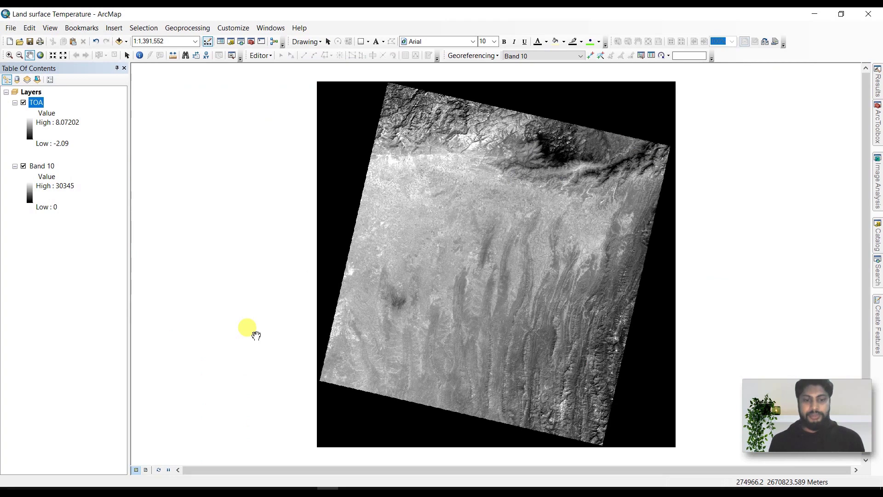
mouse_move(326, 487)
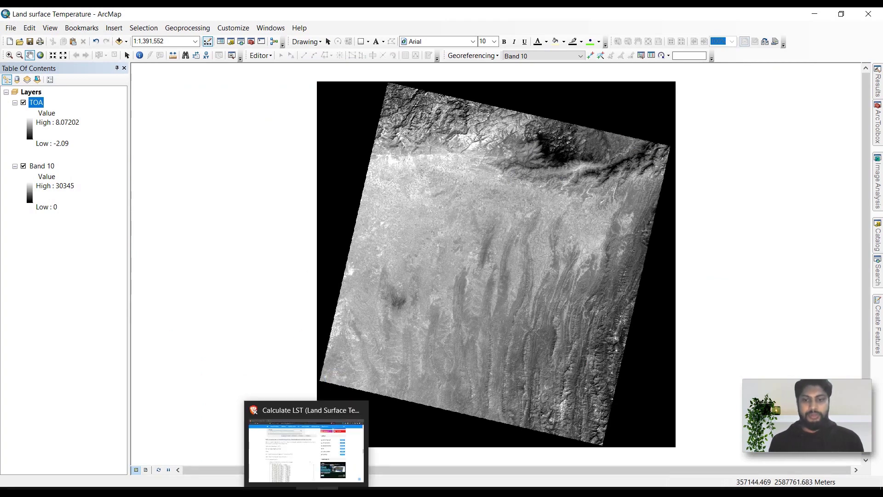
click(305, 462)
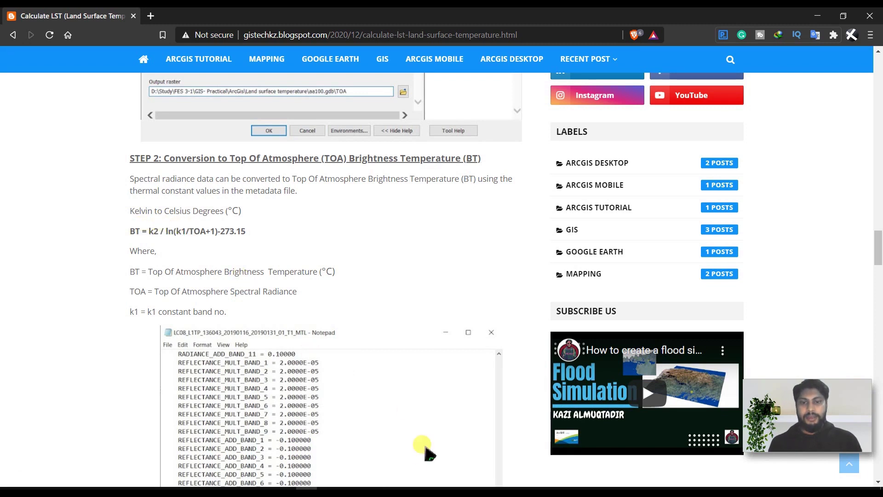
mouse_move(391, 483)
click(389, 445)
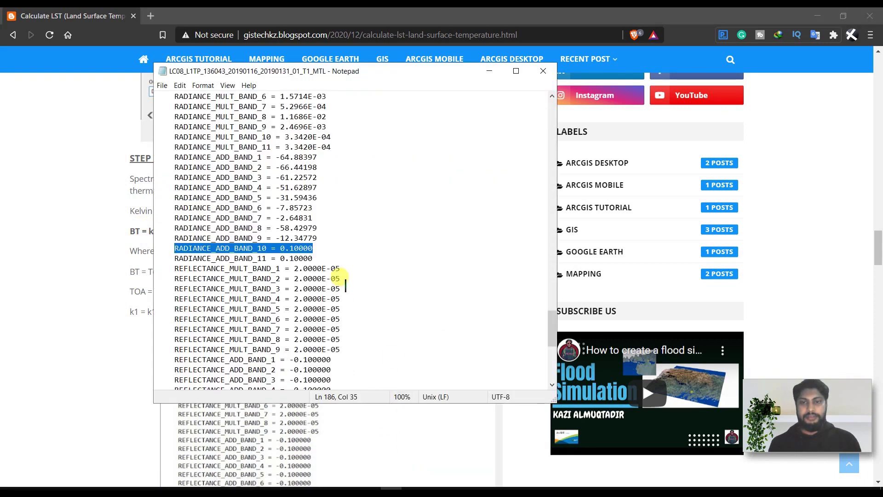
scroll(338, 274, down, 9)
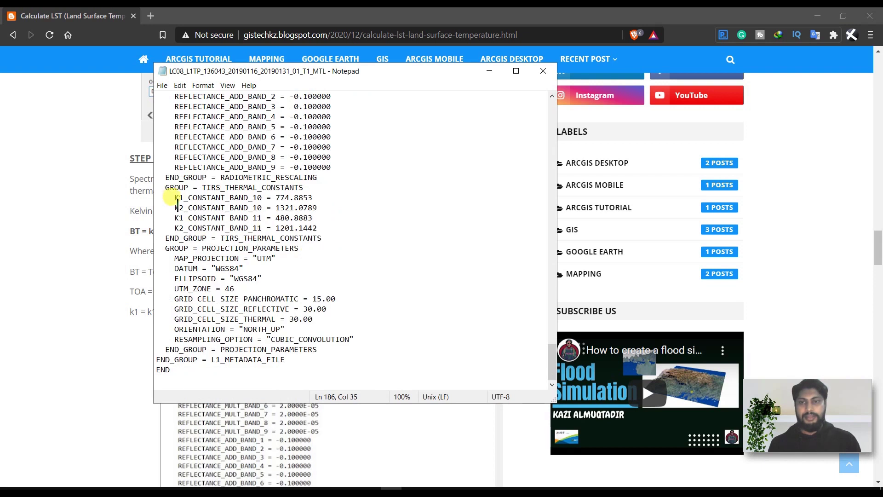
mouse_move(189, 198)
mouse_down()
mouse_move(316, 208)
mouse_move(170, 216)
mouse_move(175, 208)
mouse_up()
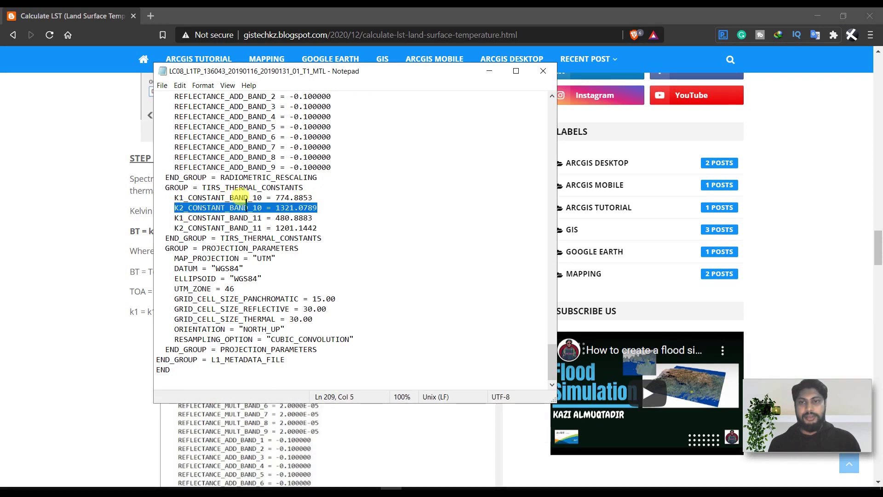
click(490, 71)
- Return to ArcMap and open the Raster Calculator from the tool search
mouse_move(306, 492)
click(306, 428)
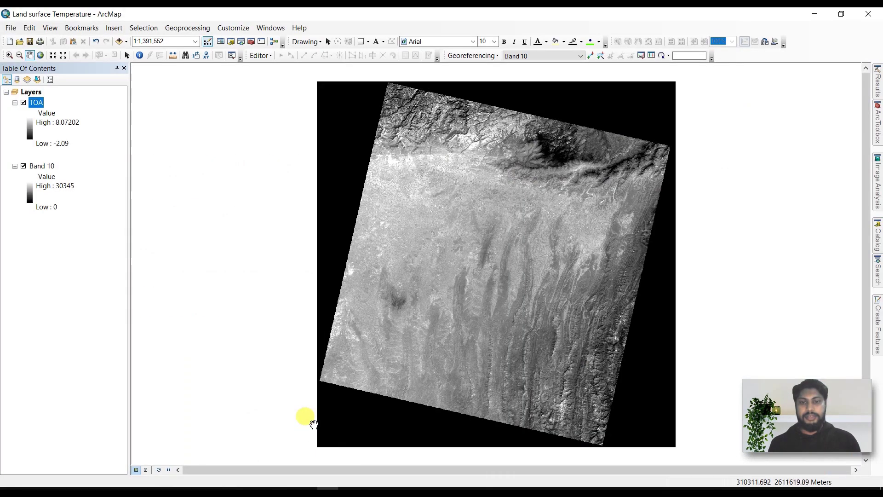
click(878, 272)
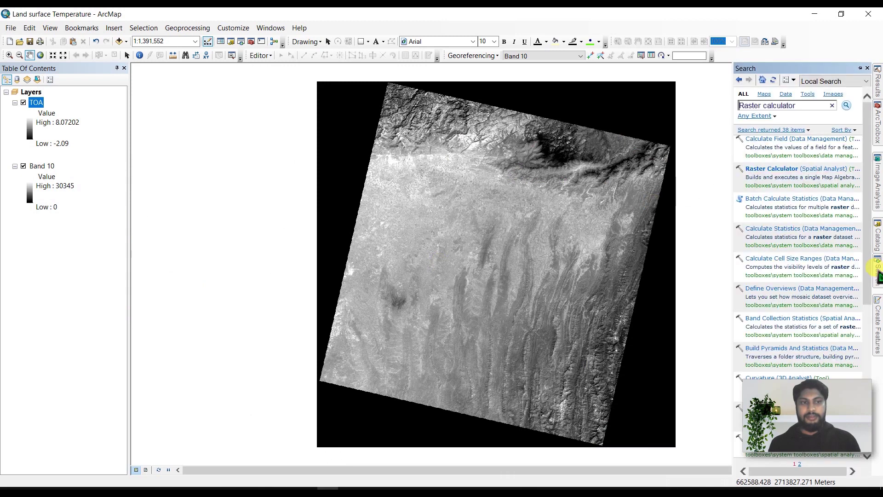
click(773, 169)
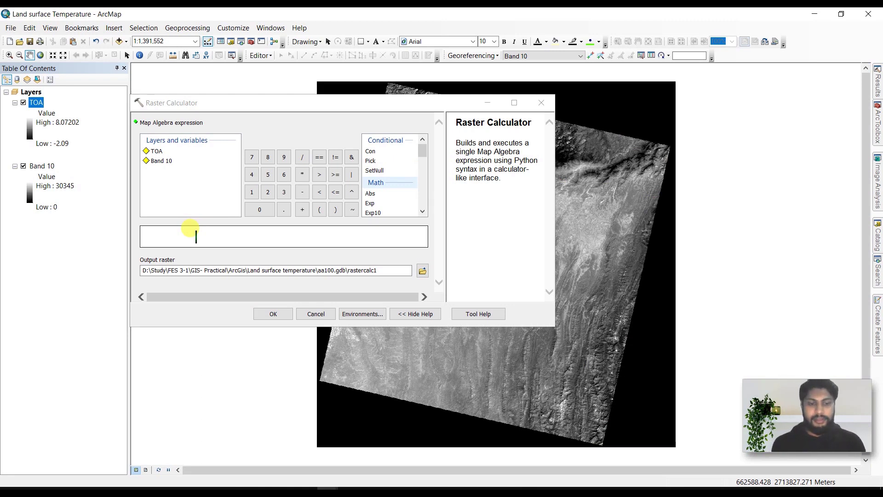
- Calculate (1321.0789 / Ln(774.8853 / ("TOA" + 1))) - 273.15 into an output raster named BT
click(190, 228)
text((1321.0789 /)
scroll(508, 161, down, 3)
double_click(481, 153)
text(774.8853 / ()
double_click(177, 128)
text(+ 1)
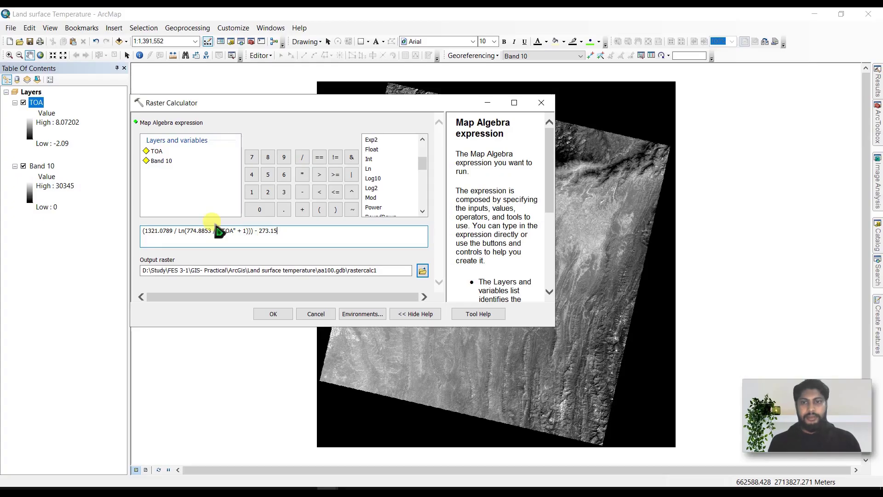
click(371, 271)
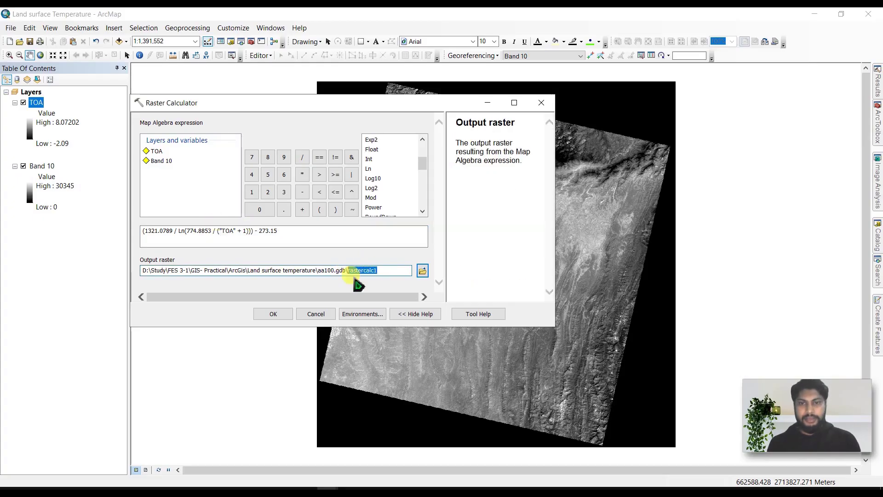
click(274, 315)
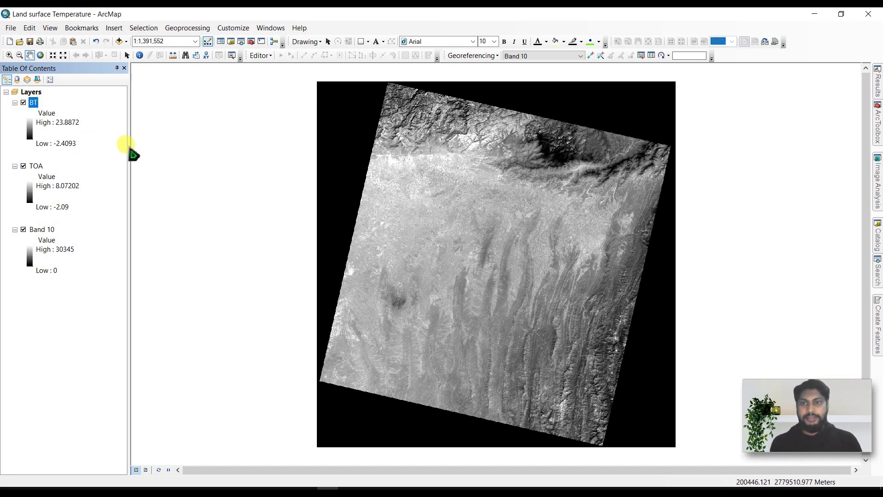
mouse_move(308, 491)
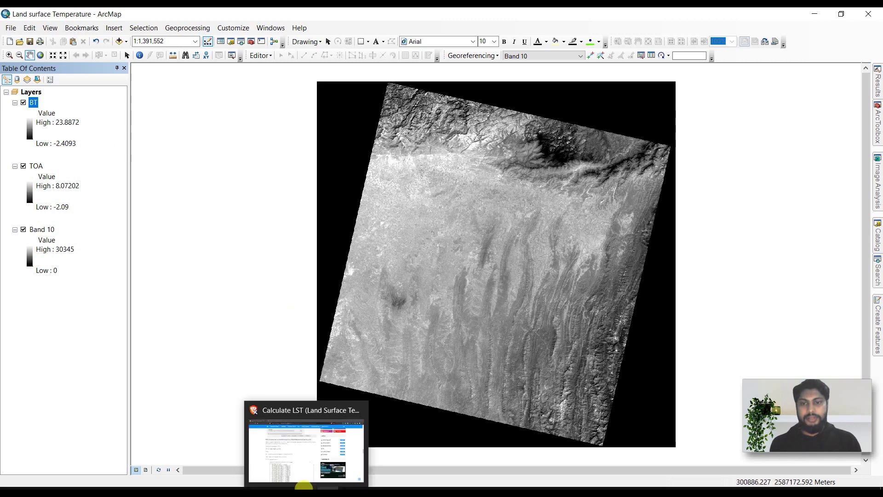
click(305, 439)
scroll(281, 367, down, 6)
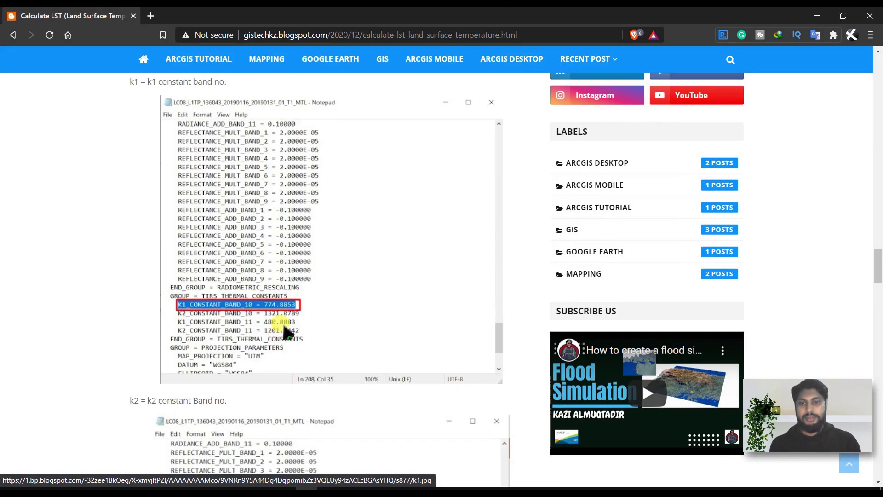
scroll(244, 312, down, 6)
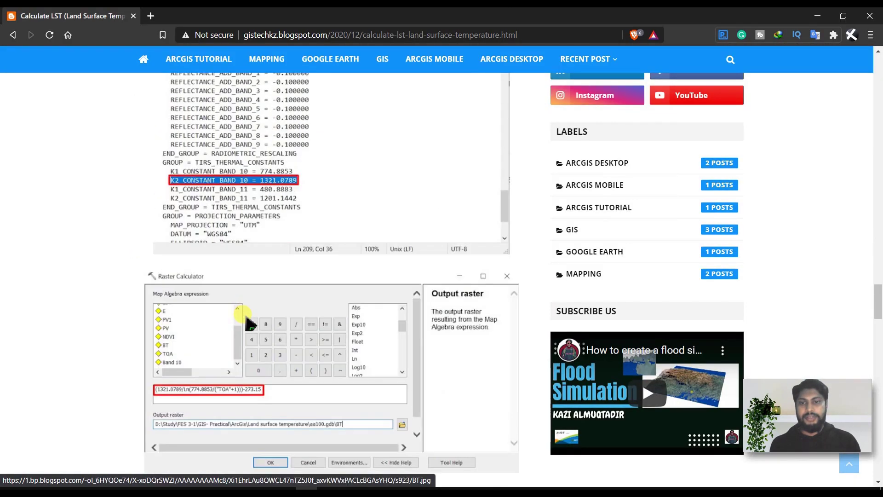
scroll(244, 312, down, 4)
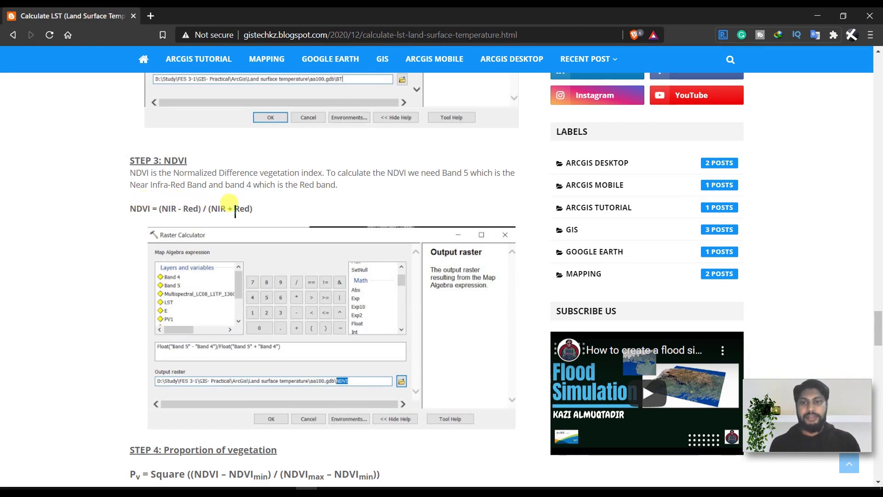
mouse_move(330, 491)
click(341, 453)
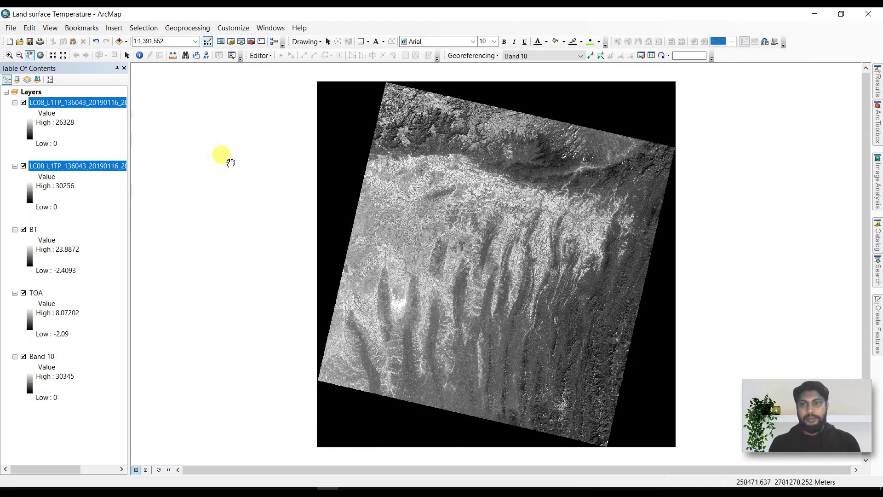
- Rename the two new LC08 band layers to 'Band 4' and 'Band 5'
click(88, 102)
click(86, 102)
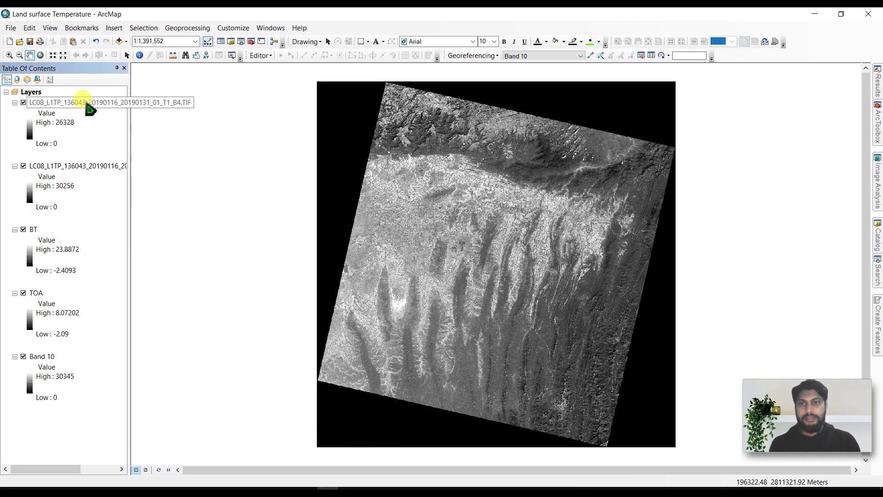
text(Band 4)
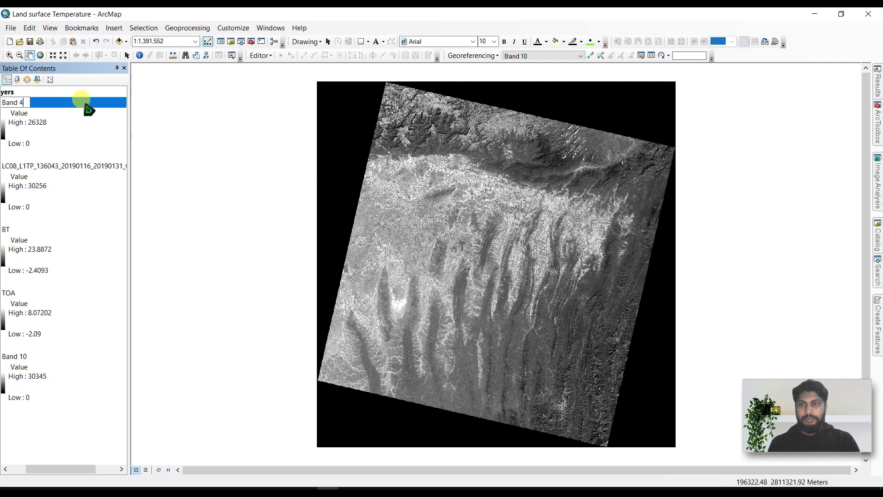
click(50, 167)
click(50, 167)
text(Banf)
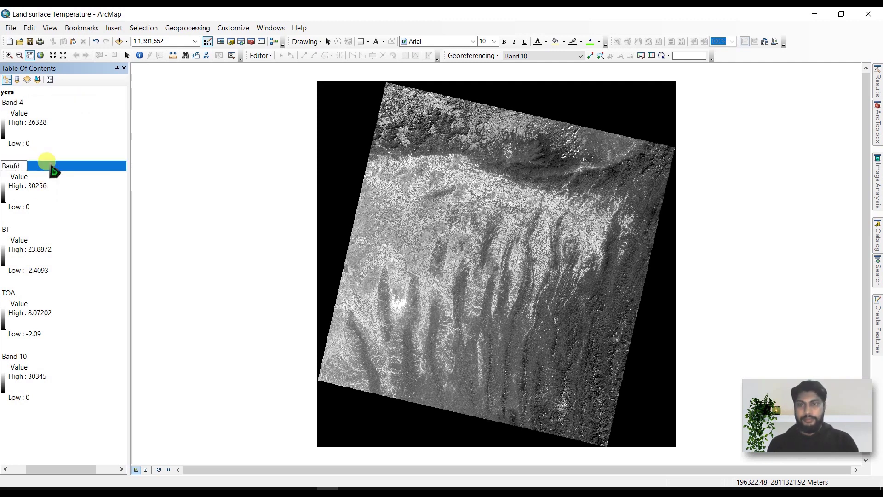
key(BackSpace)
text(d 5)
key(Return)
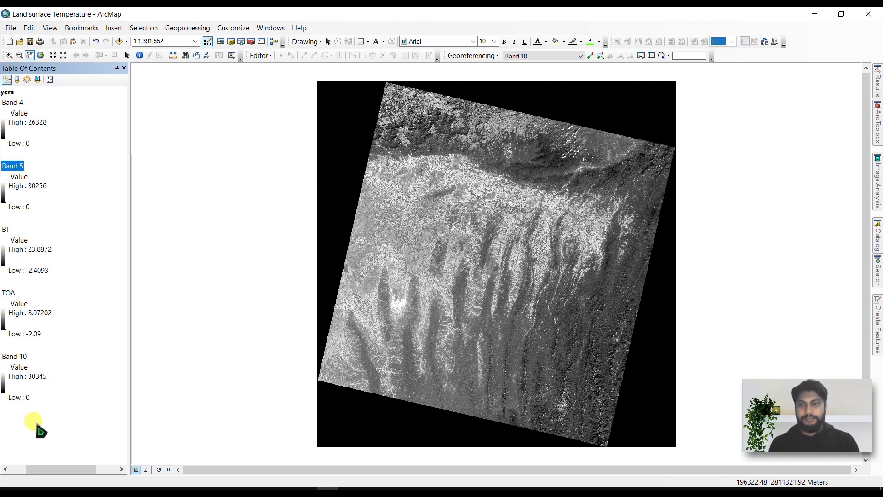
- Open Raster Calculator and enter the numerator Float("Band 5" - "Band 4")
click(877, 271)
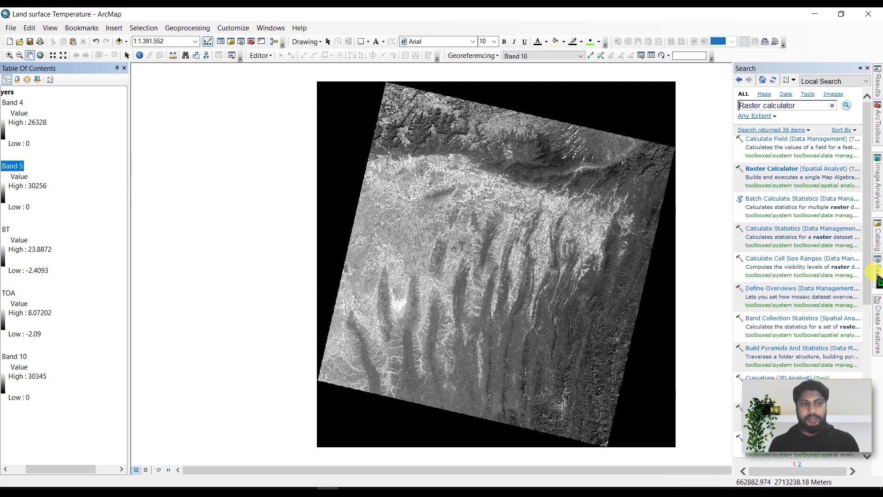
click(773, 169)
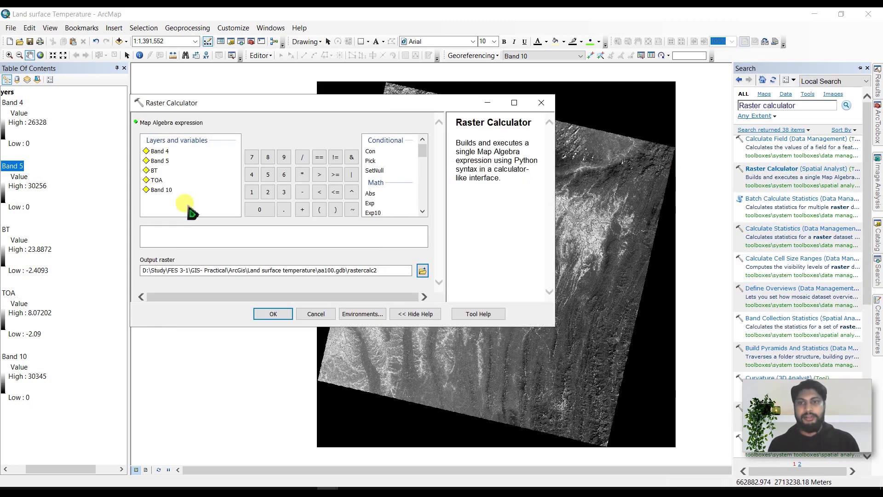
scroll(372, 203, down, 1)
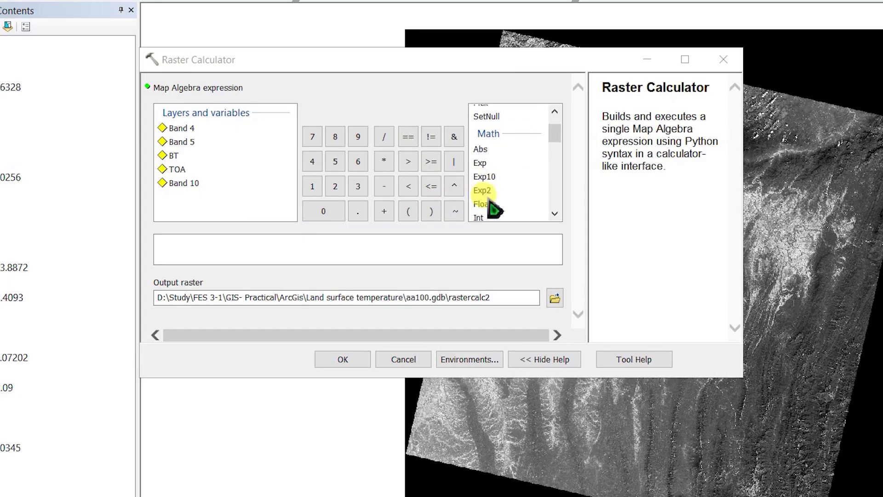
double_click(371, 204)
double_click(159, 160)
click(302, 192)
double_click(177, 128)
- Divide by Float("Band 5" + "Band 4") and edit the output name to NDVI
click(384, 137)
double_click(482, 204)
double_click(175, 142)
click(384, 211)
double_click(178, 128)
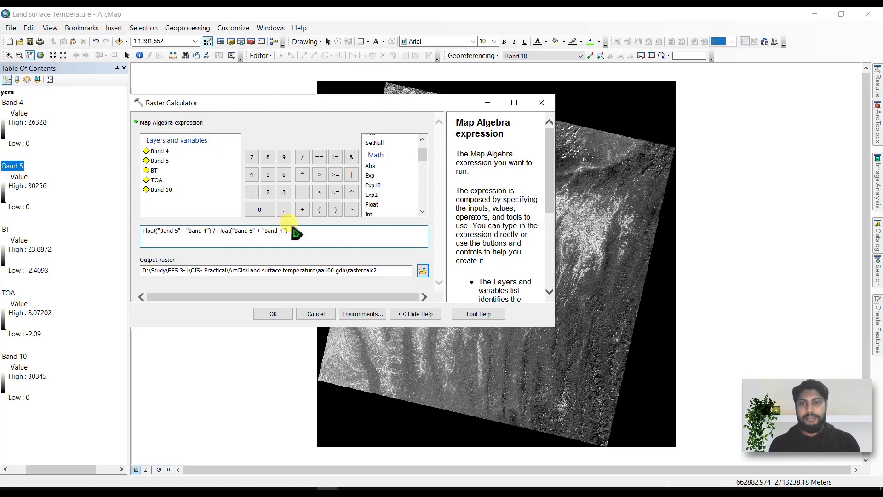
click(381, 270)
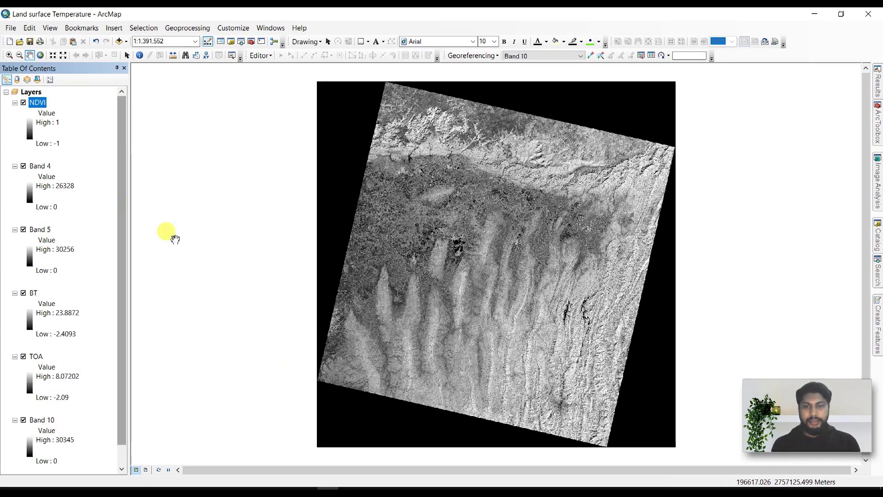
click(318, 488)
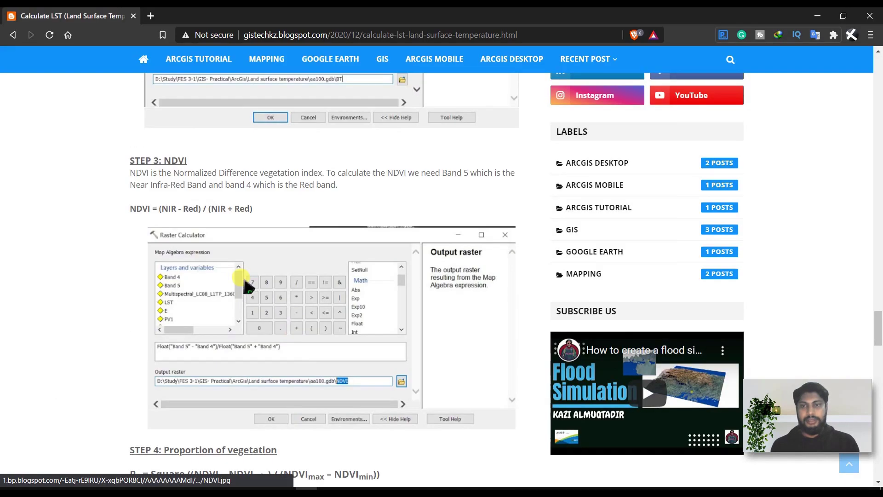
scroll(230, 282, down, 3)
scroll(269, 298, down, 2)
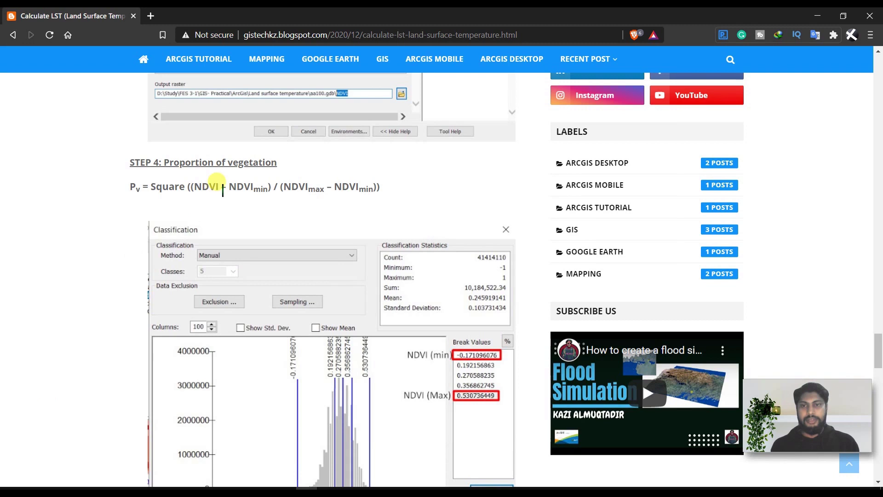
scroll(226, 191, down, 1)
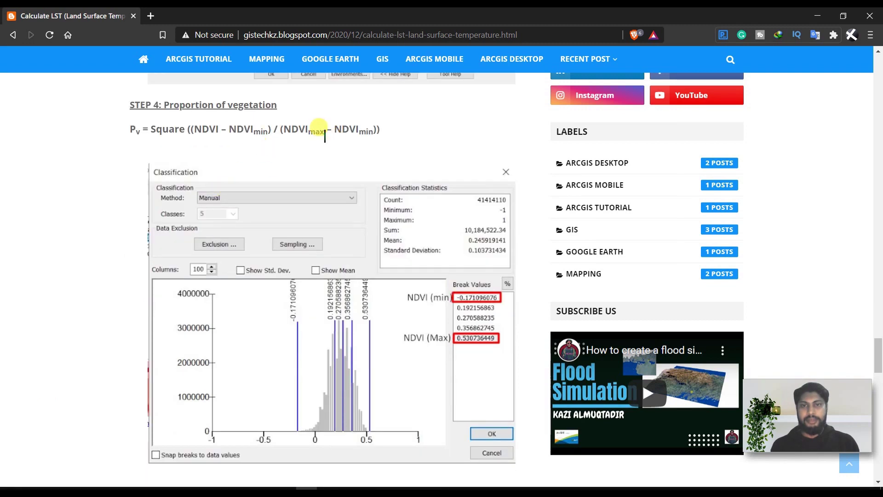
mouse_move(328, 492)
click(335, 449)
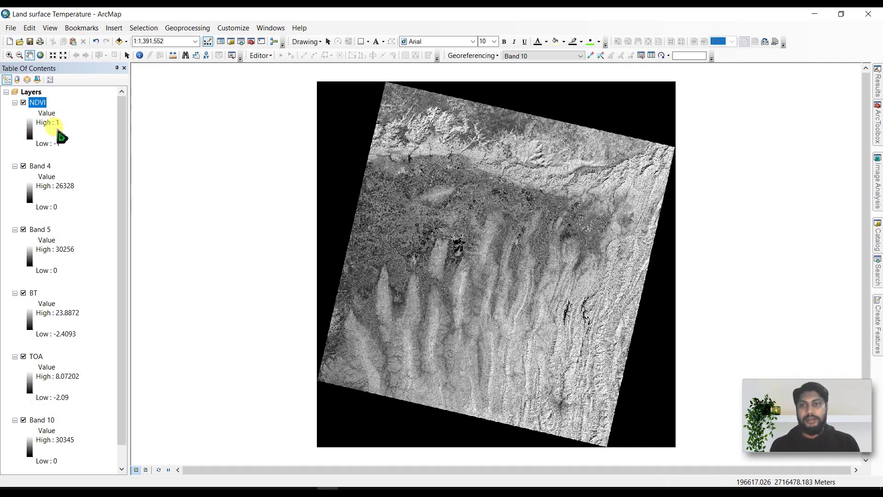
right_click(39, 103)
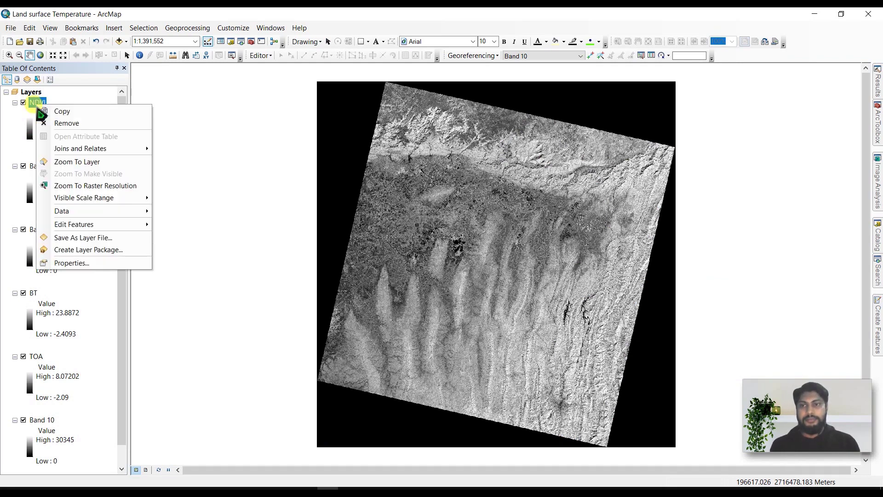
click(69, 262)
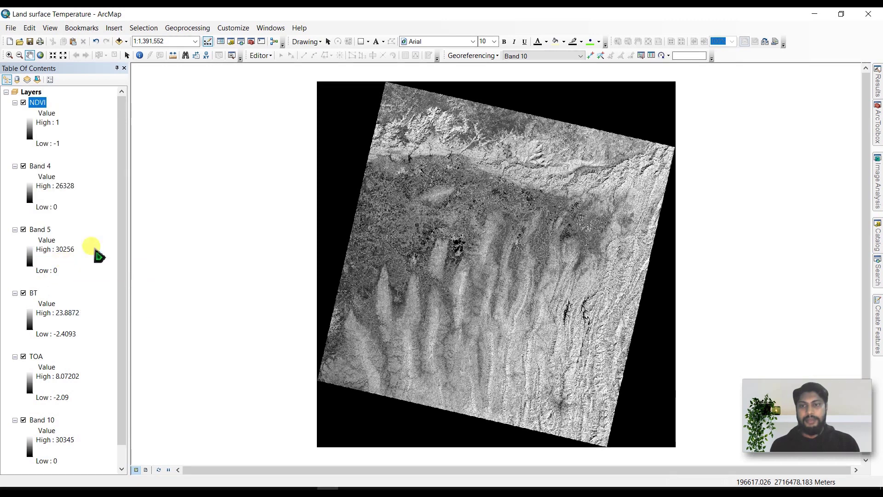
click(444, 206)
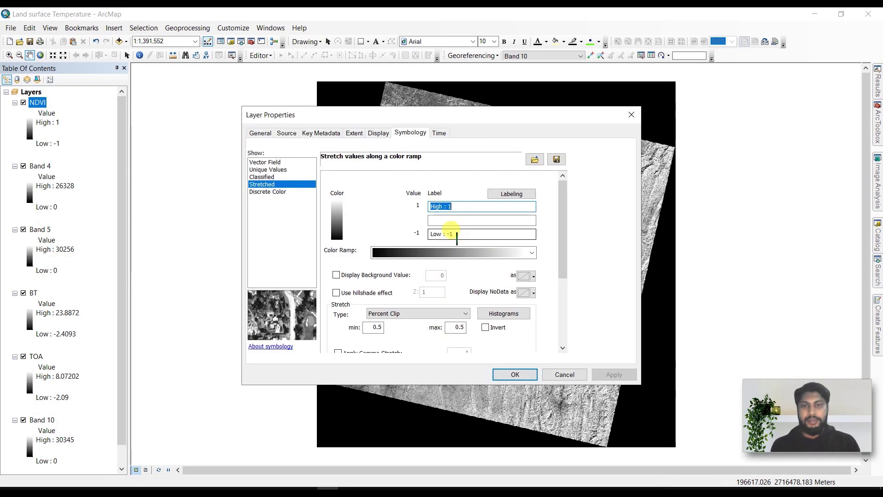
click(262, 177)
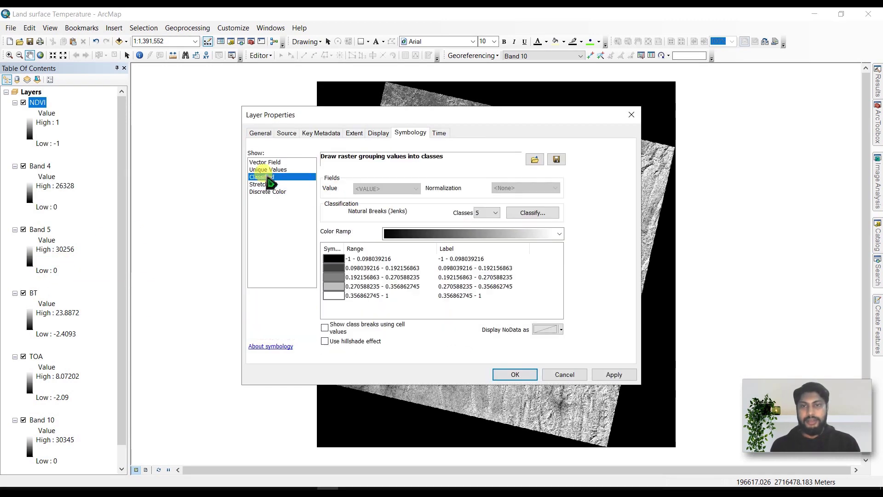
click(520, 217)
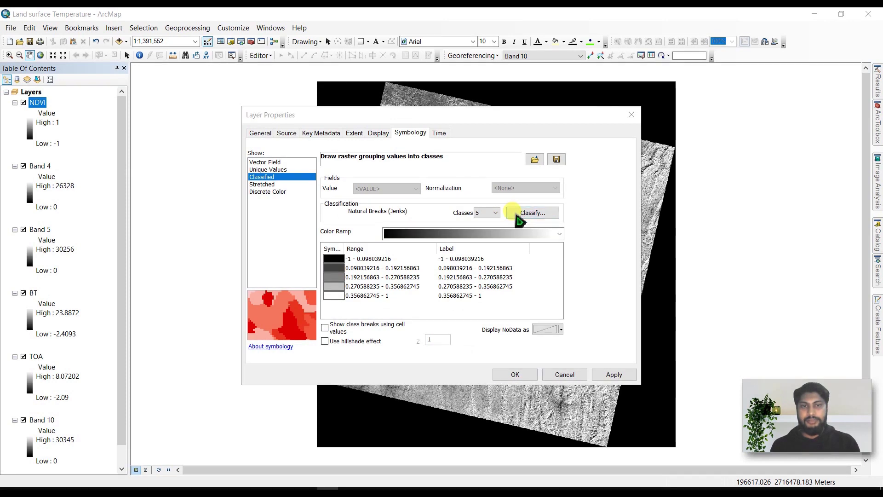
right_click(330, 247)
click(331, 240)
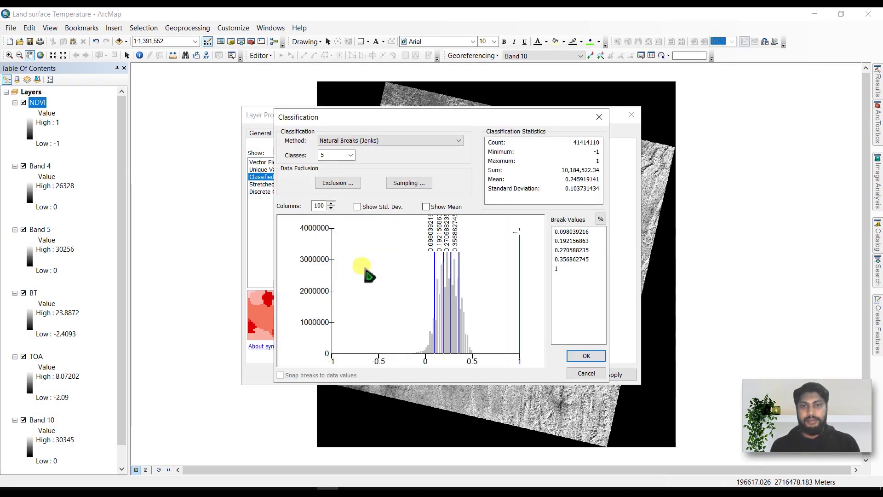
drag(435, 351, 409, 312)
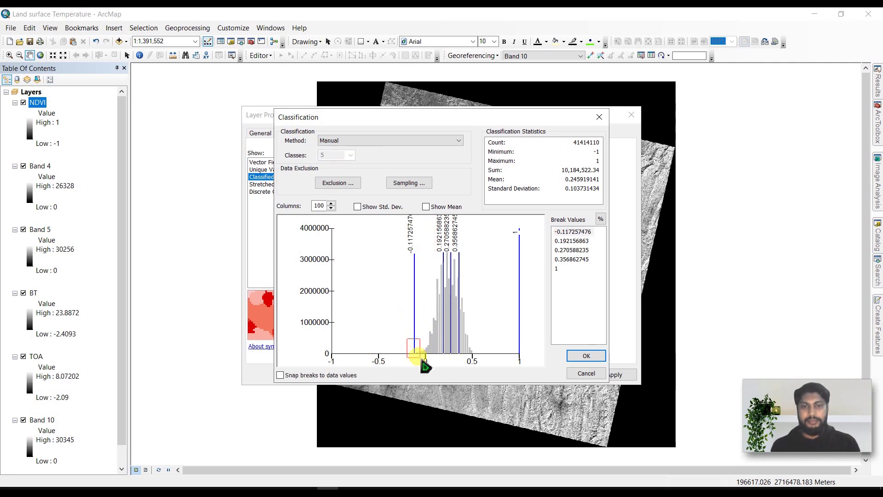
drag(424, 366, 422, 359)
drag(435, 326, 361, 309)
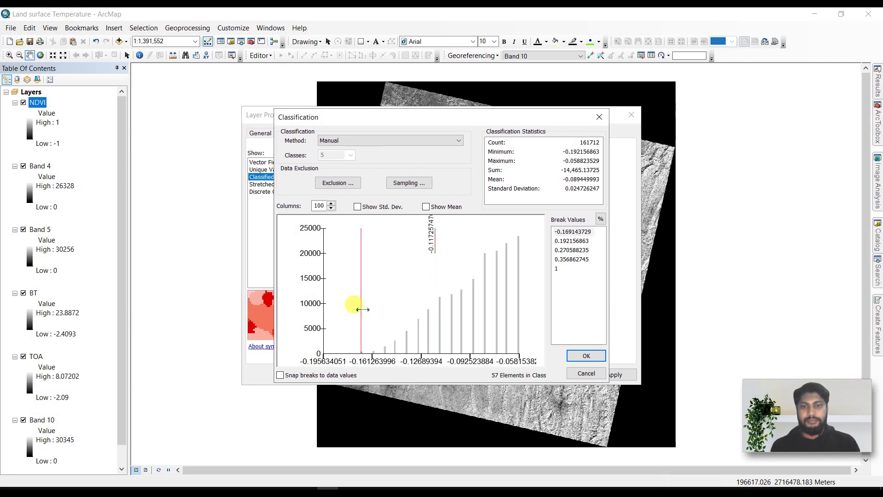
right_click(404, 287)
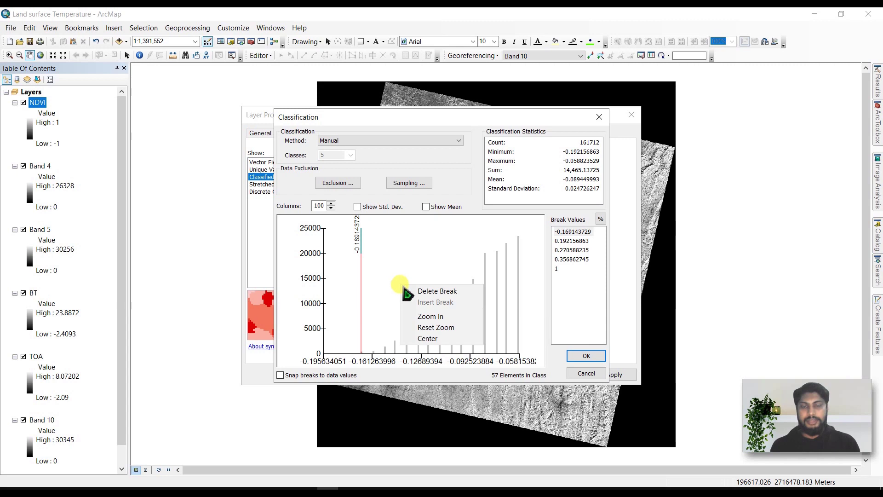
click(424, 328)
drag(513, 331, 468, 354)
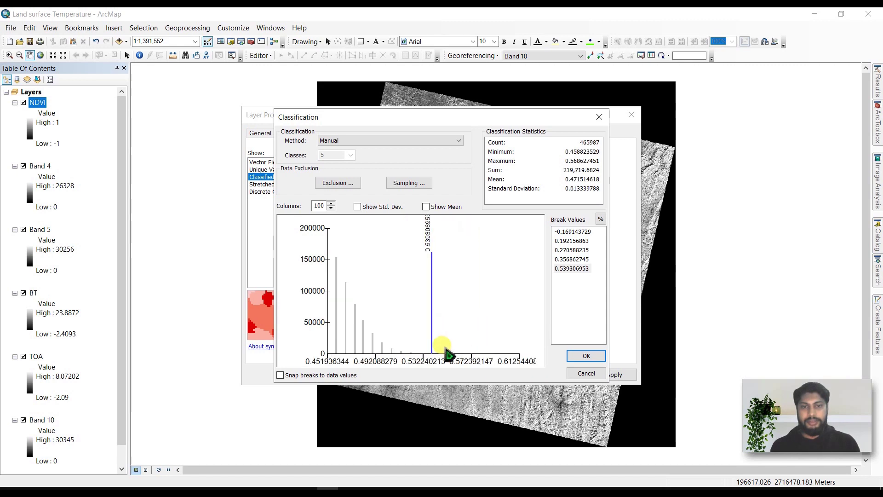
drag(432, 329, 415, 330)
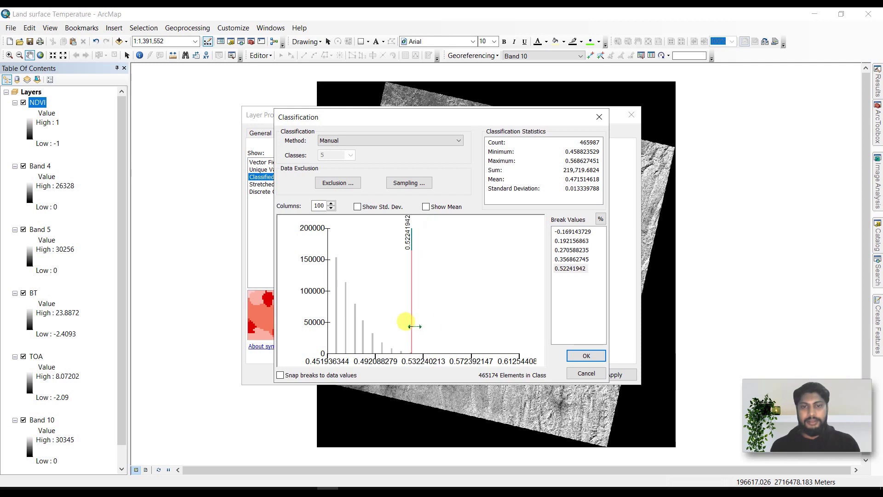
right_click(452, 303)
click(465, 347)
double_click(572, 233)
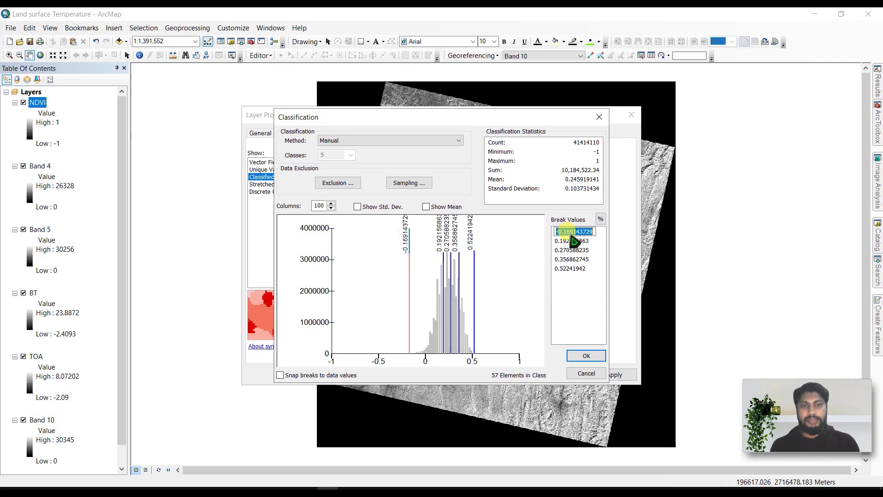
click(573, 269)
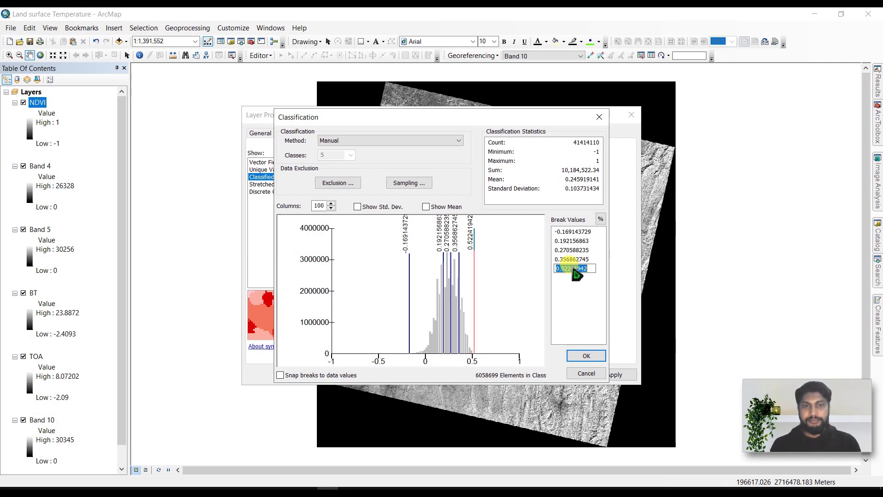
click(599, 117)
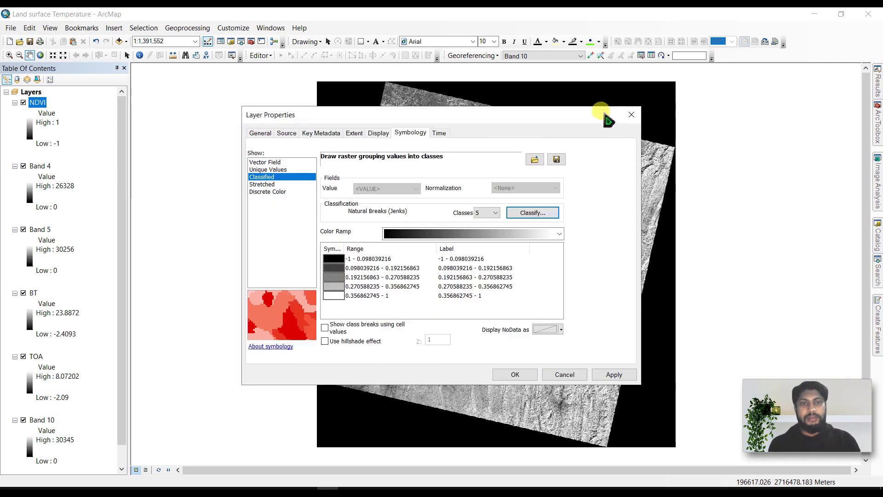
click(632, 115)
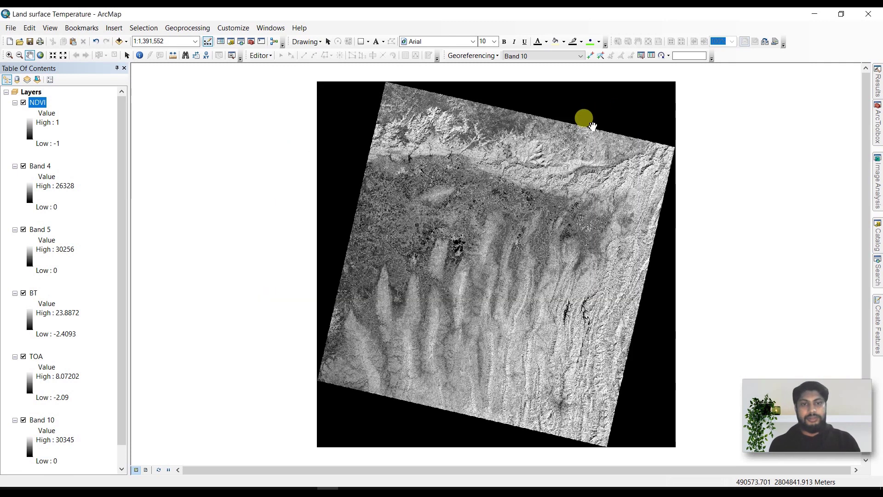
- Open Raster Calculator and look up the NDVI min and max values on the tutorial blog
click(877, 270)
click(779, 169)
click(172, 237)
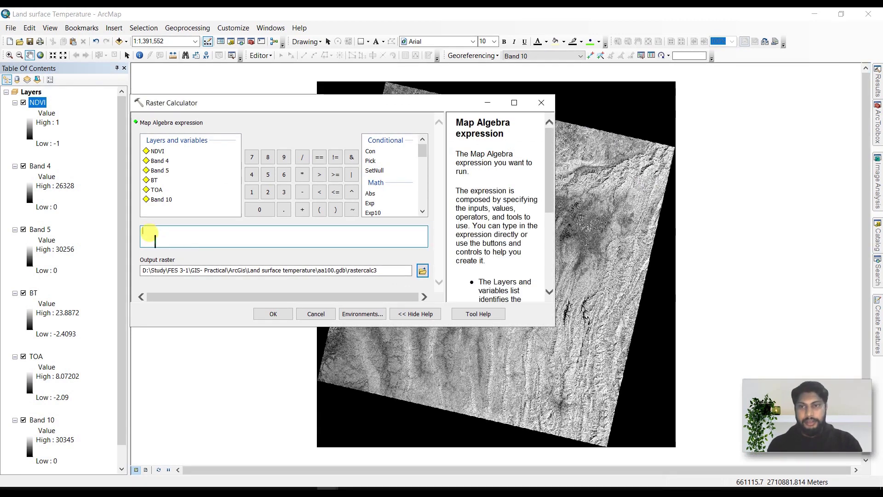
click(310, 474)
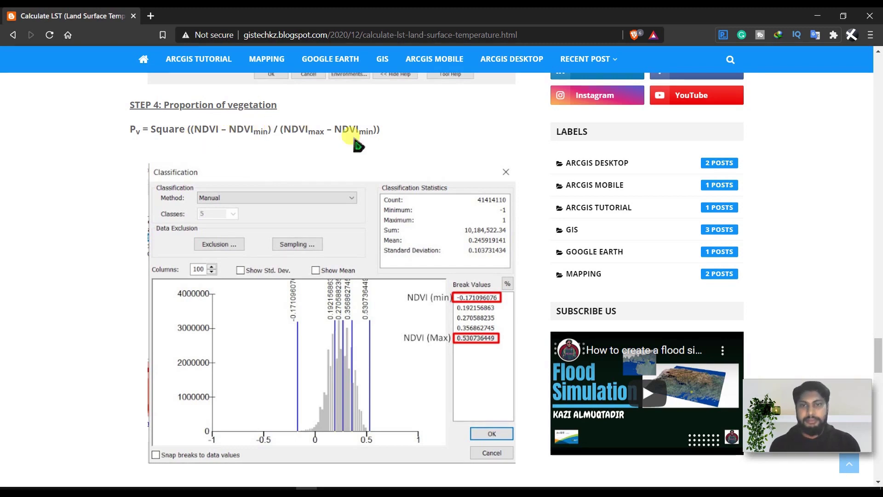
mouse_move(332, 486)
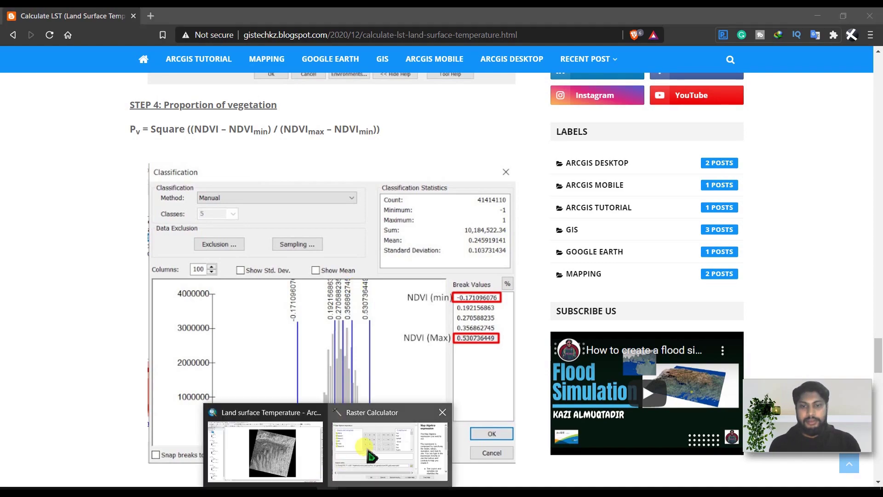
click(354, 444)
scroll(498, 202, down, 3)
- Enter Square(("NDVI" - -0.169143729) / (0.52241942 - -0.169143729)) as the expression
double_click(494, 170)
text(()
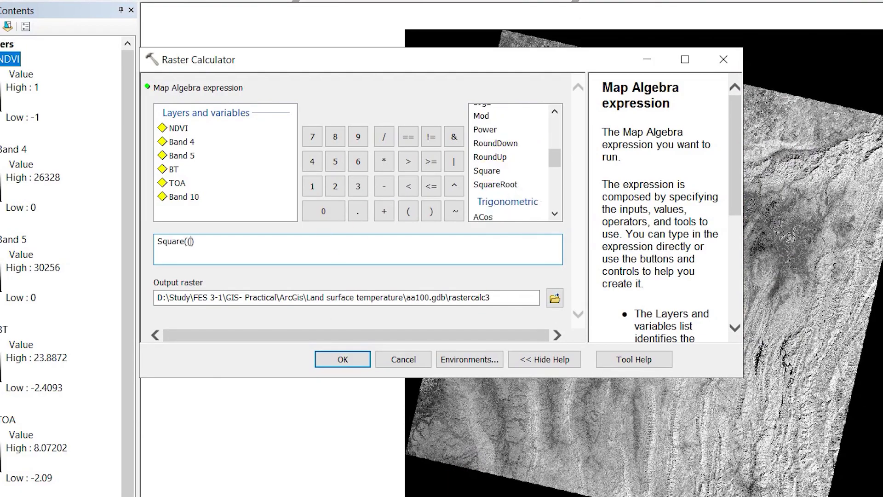
double_click(179, 128)
click(385, 186)
text(-0.169143729)
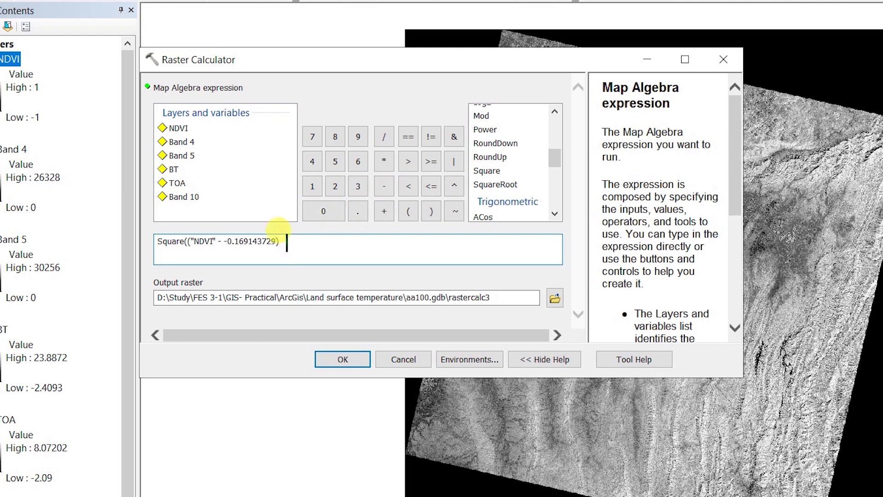
text(/ (0.52241942 -)
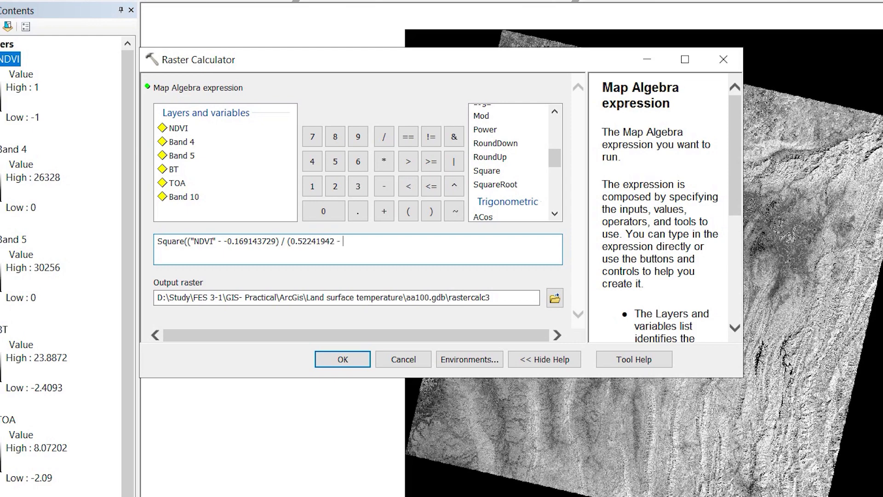
text(-0.169143729)
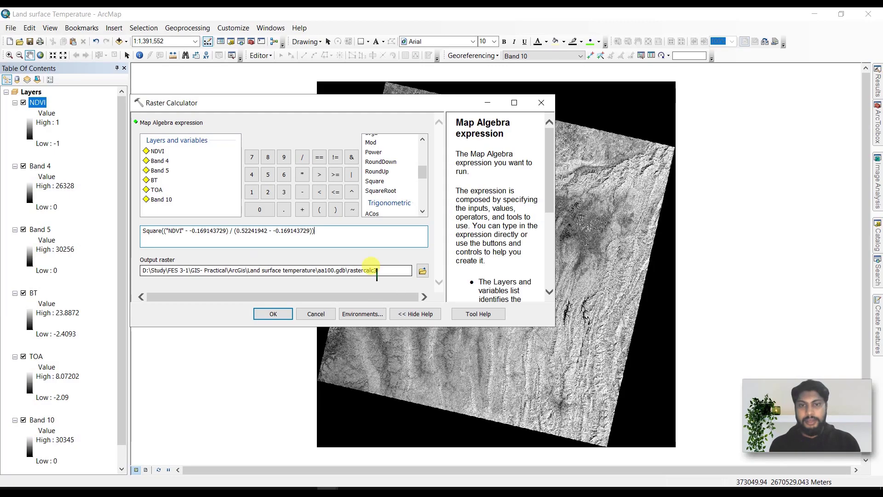
- Name the output raster PV and run the calculation
drag(376, 270, 356, 263)
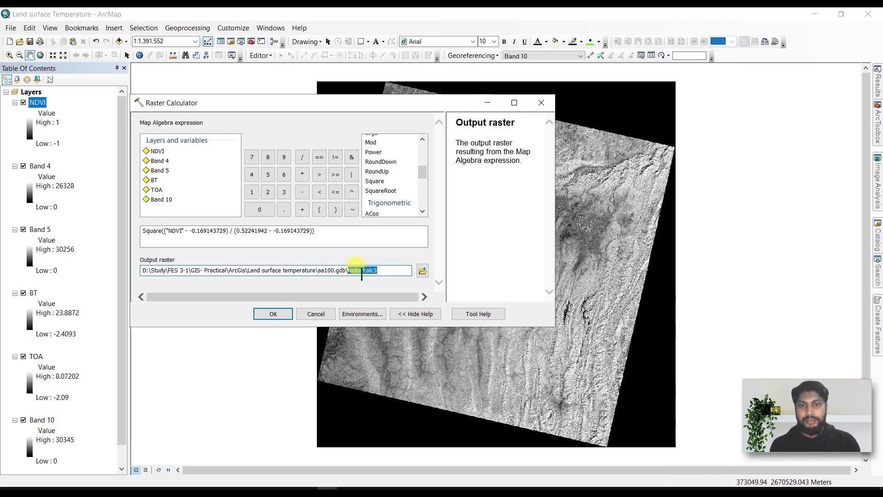
text(PV)
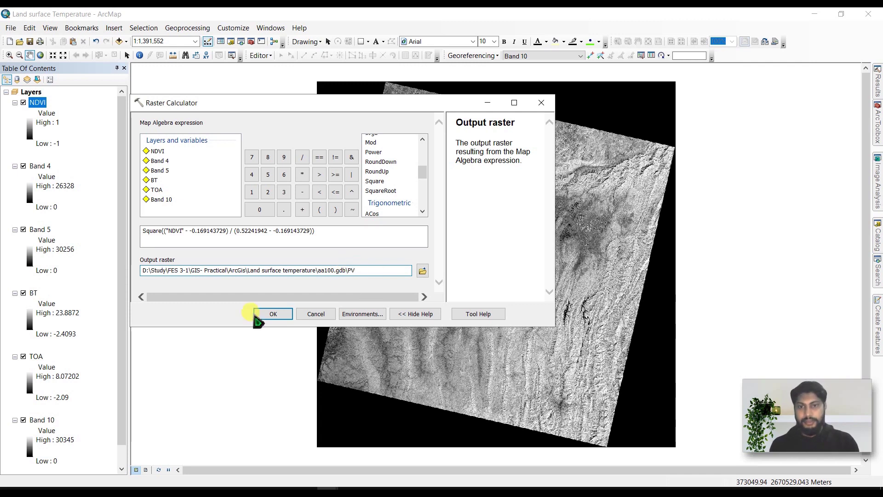
click(270, 318)
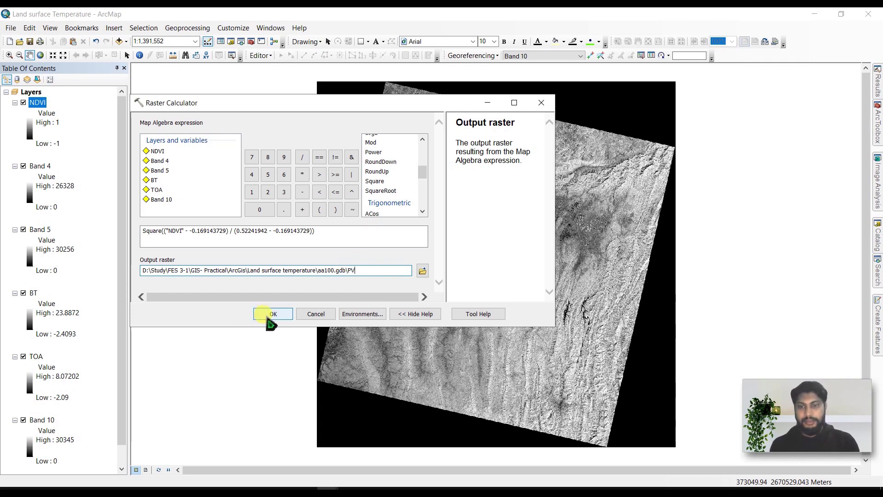
click(33, 102)
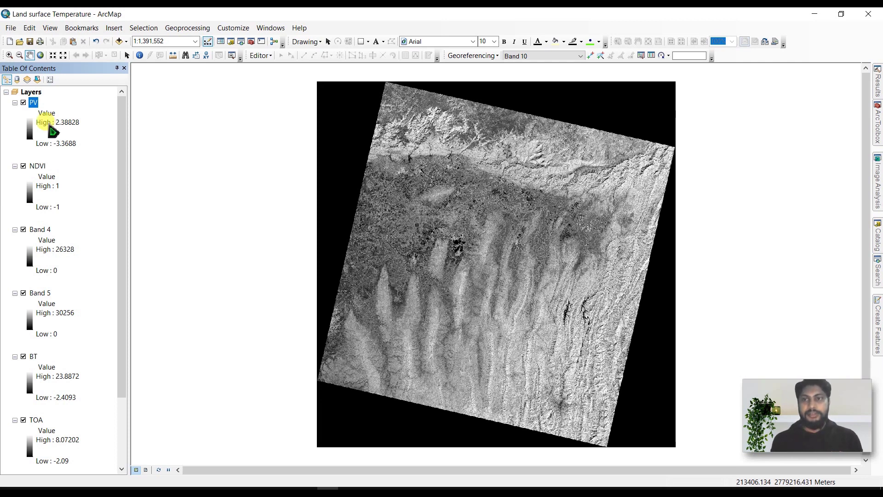
- Copy the blog's Step 5 emissivity formula 0.004 * Pv + 0.986, then return to ArcMap
click(304, 460)
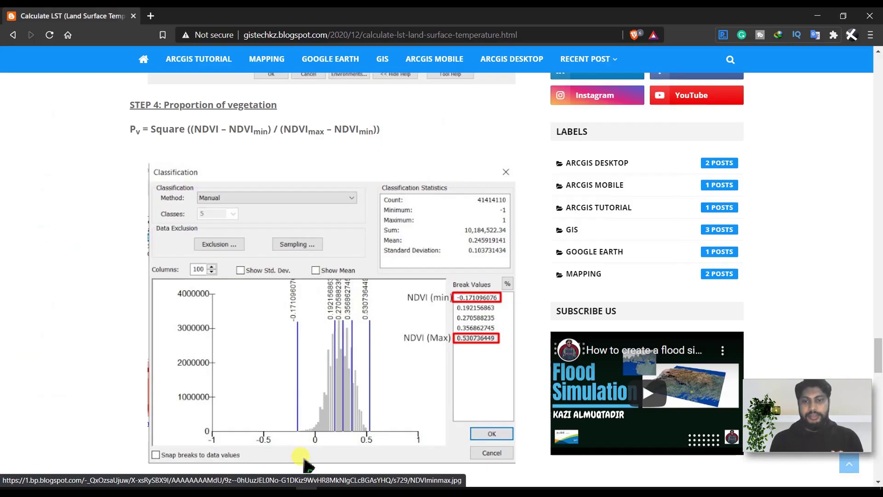
scroll(275, 342, down, 7)
scroll(221, 249, up, 1)
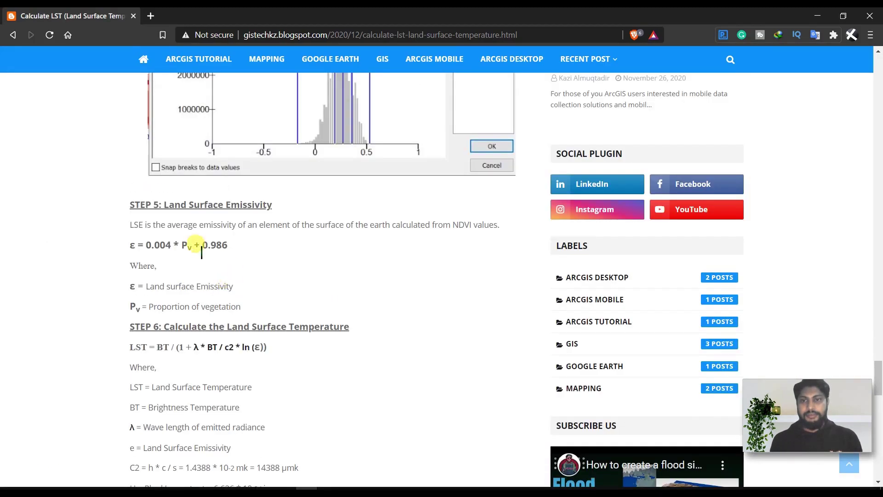
drag(228, 246, 135, 240)
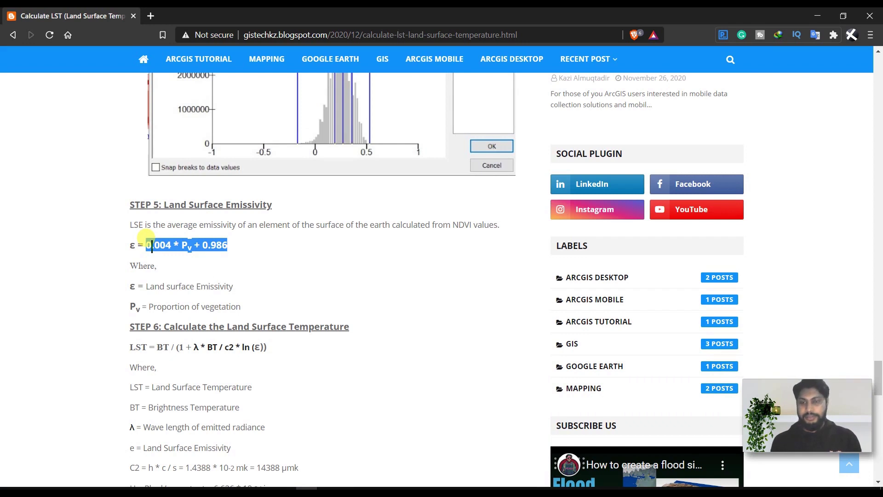
click(336, 479)
- Build (0.004 * "PV") + 0.986 in Raster Calculator, name the output LSE, and run it
mouse_move(878, 274)
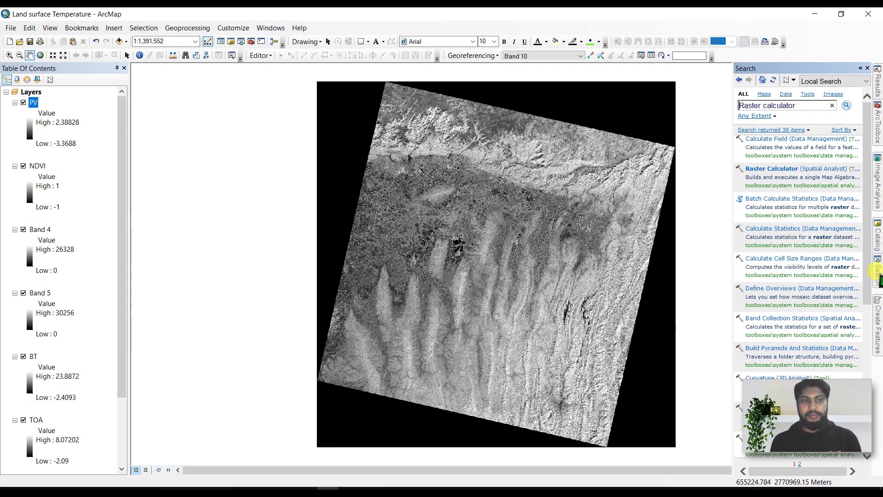
click(759, 171)
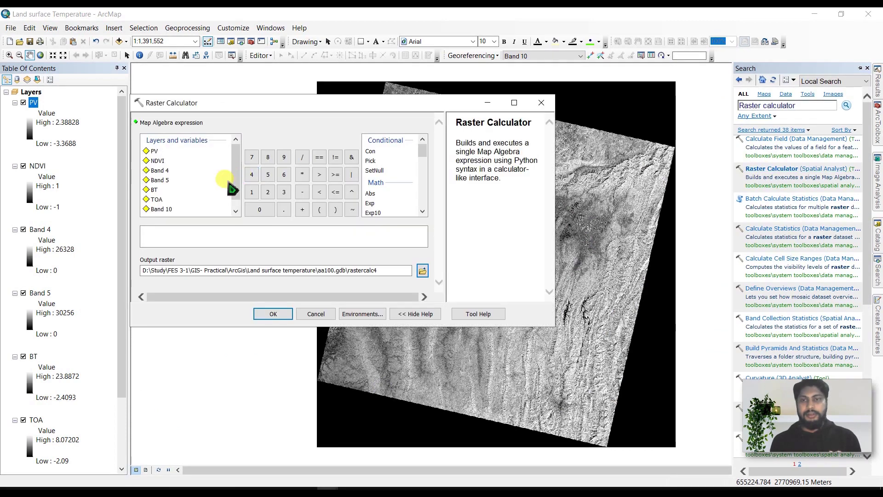
click(187, 240)
click(169, 231)
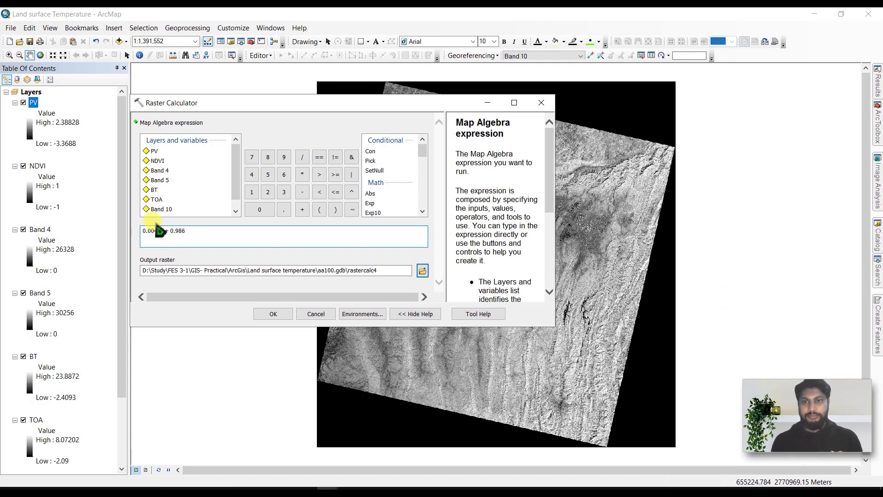
double_click(155, 151)
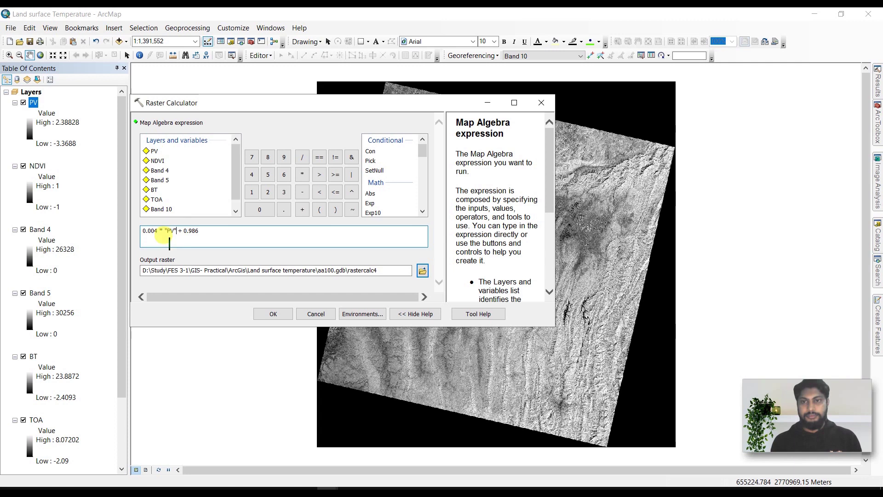
text())
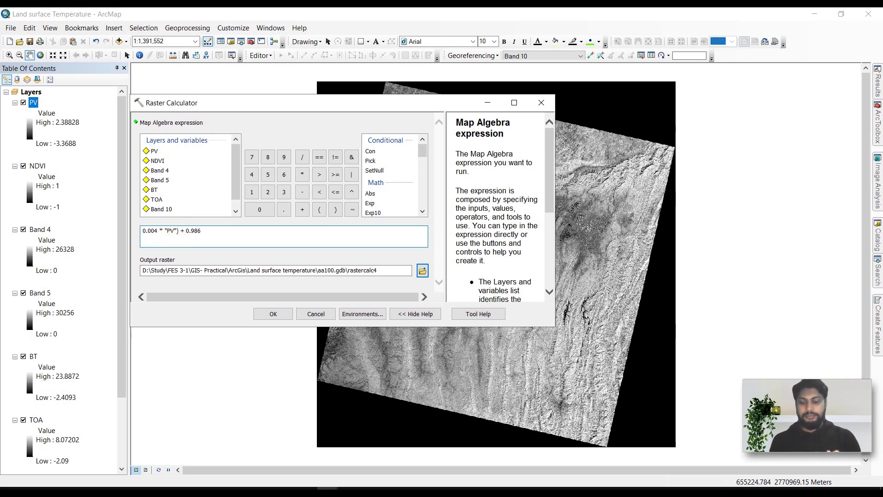
click(383, 270)
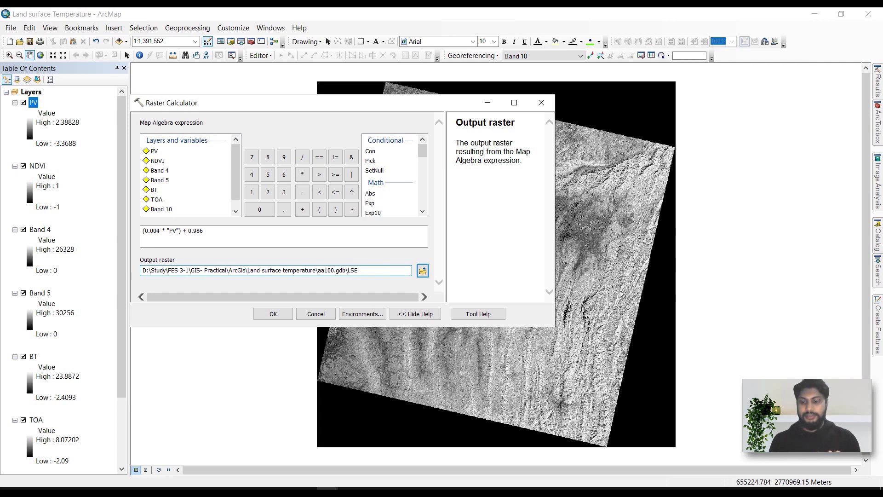
click(274, 314)
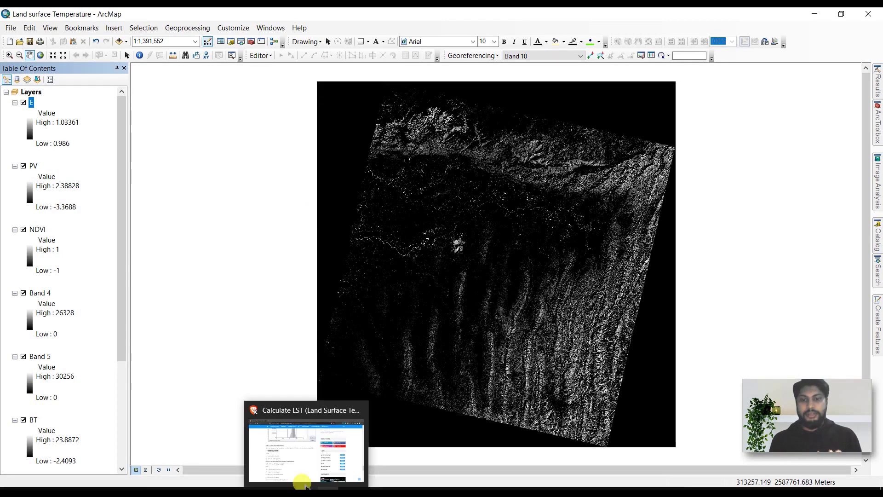
click(304, 469)
scroll(276, 306, down, 2)
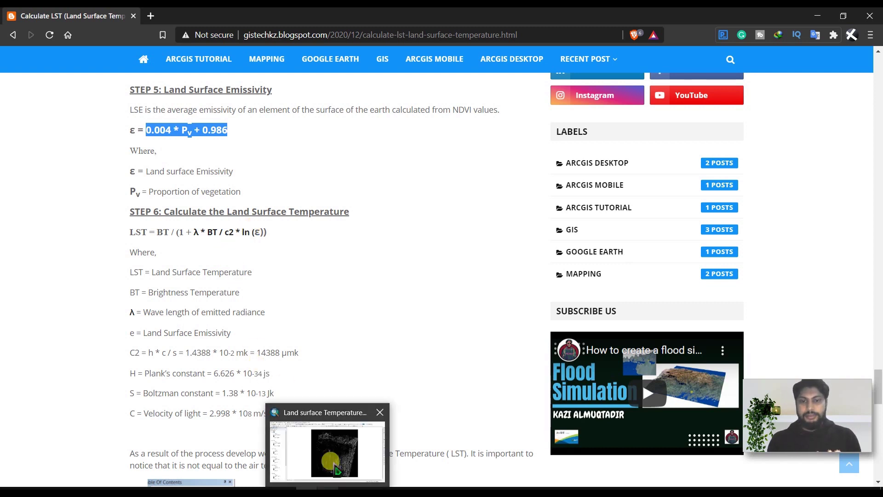
click(337, 469)
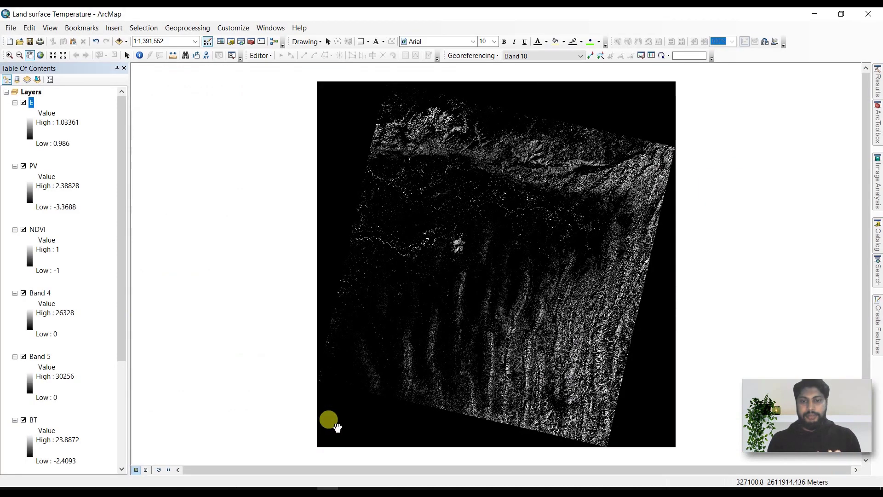
click(877, 276)
- Start the LST expression as "BT" / (1 + ... ) * Ln("E") in Raster Calculator
click(765, 174)
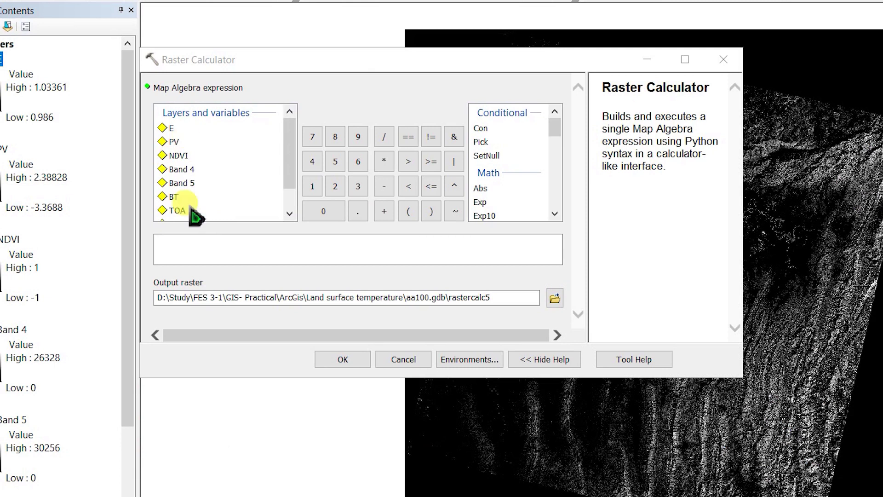
double_click(184, 200)
text(/)
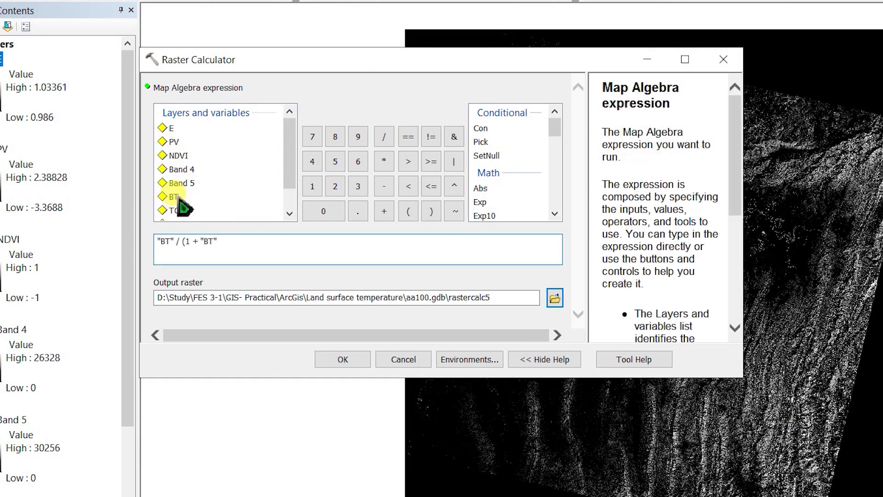
text( /)
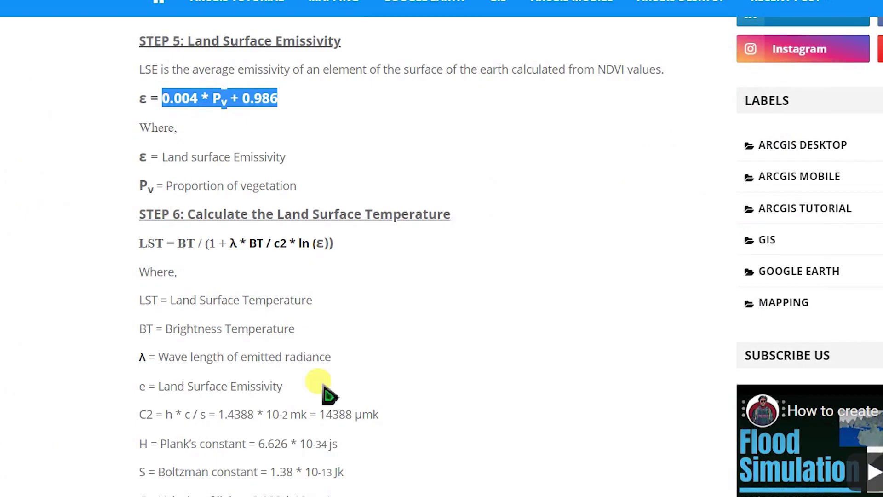
click(386, 488)
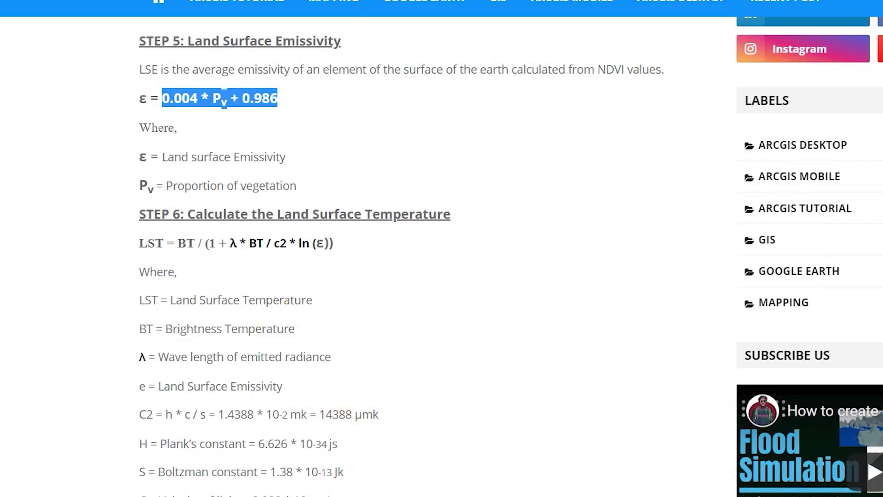
key(alt+Tab)
text(1)
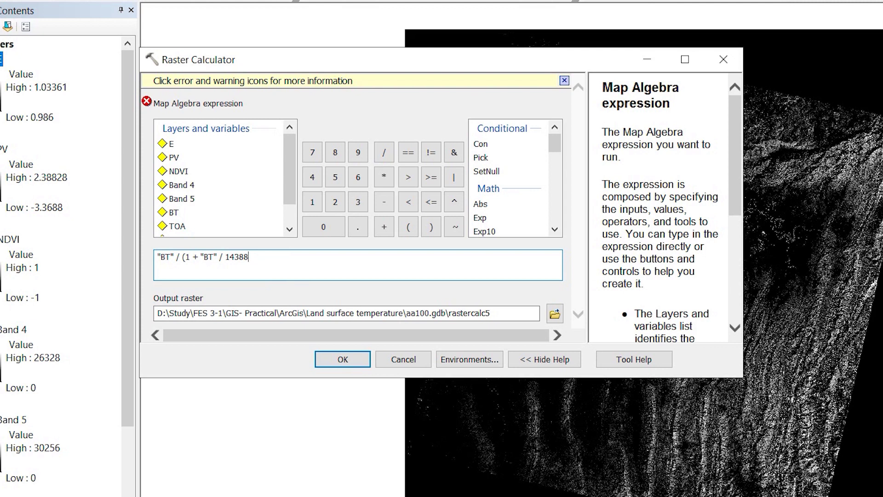
click(384, 177)
scroll(534, 202, down, 2)
double_click(478, 207)
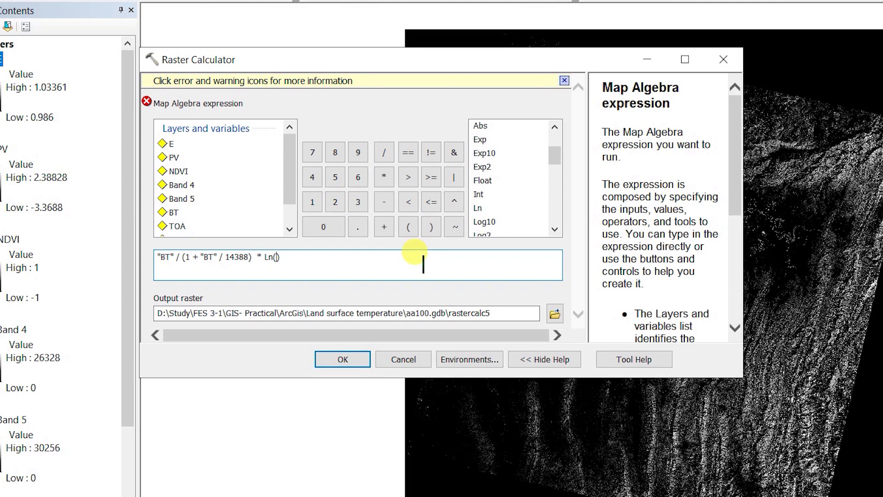
double_click(165, 144)
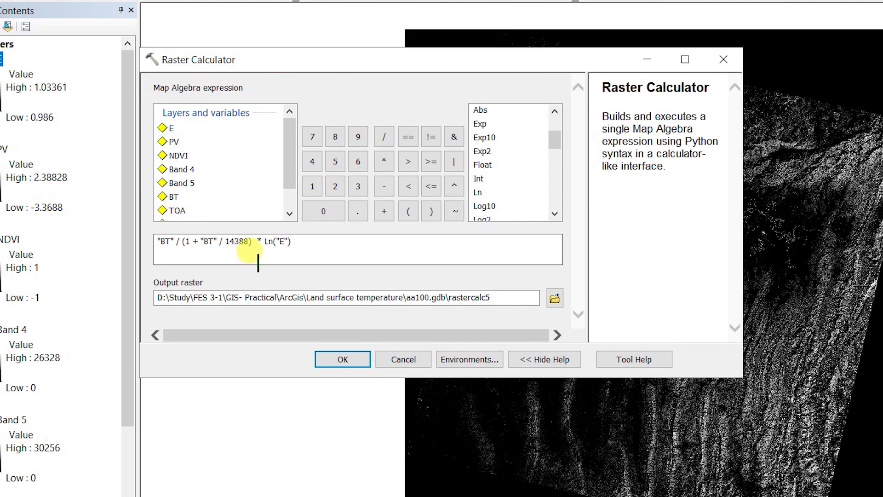
- Insert the term 10.8 * "BT" / 14388 with its closing parentheses
click(201, 241)
text(10.8)
click(384, 161)
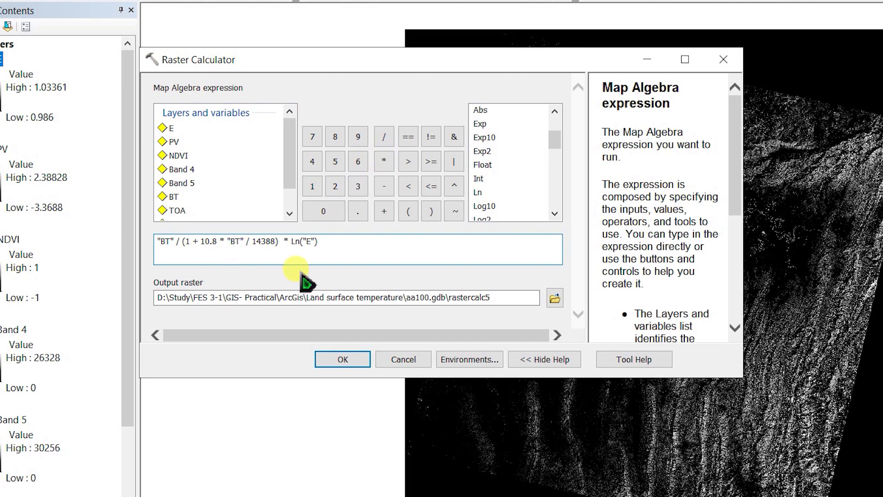
click(279, 241)
text())
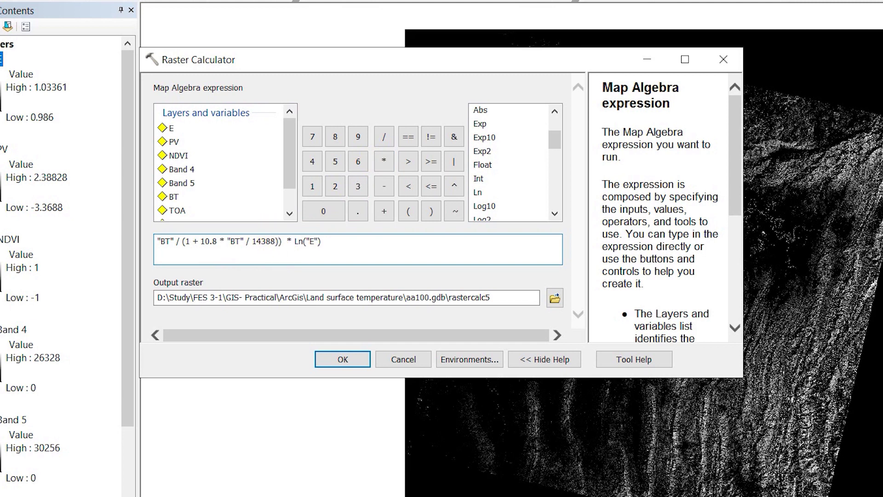
text(()
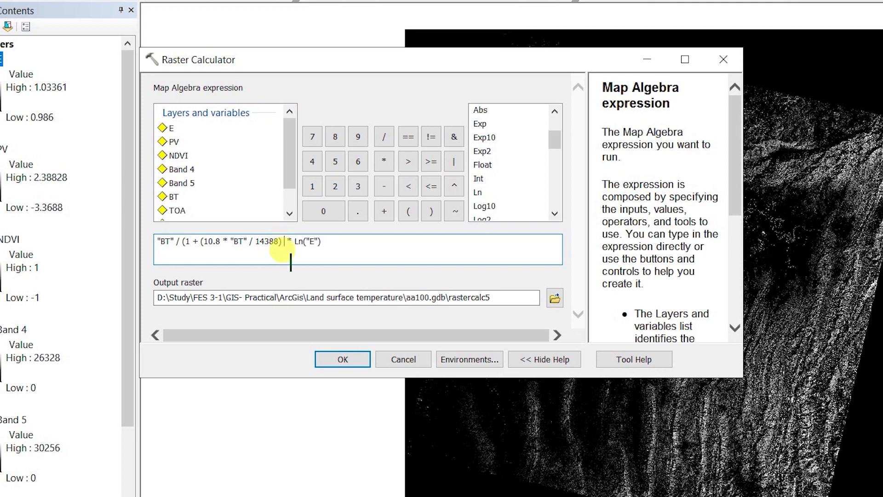
text())
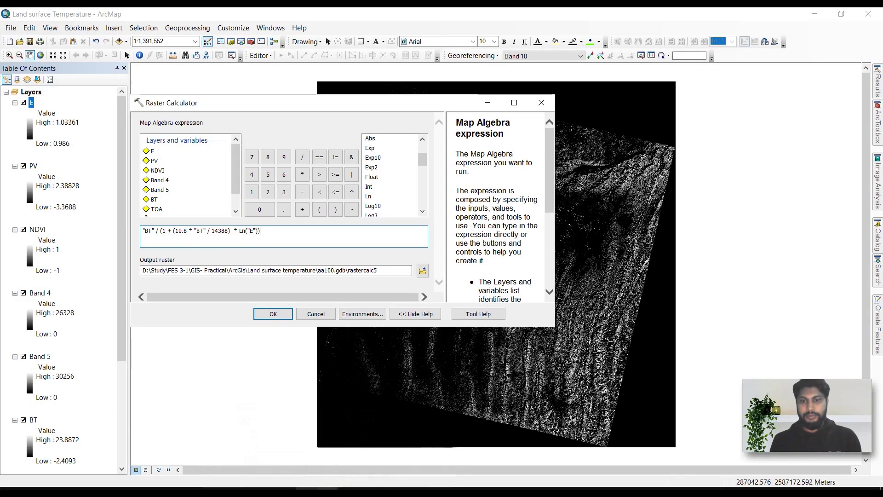
- Replace the default output name rastercalc5 with LST and run the calculation
mouse_move(308, 481)
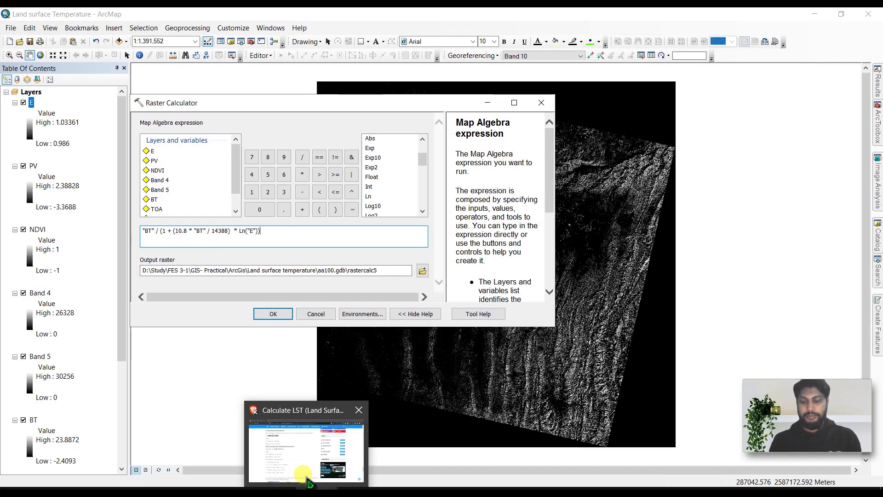
drag(379, 271, 346, 271)
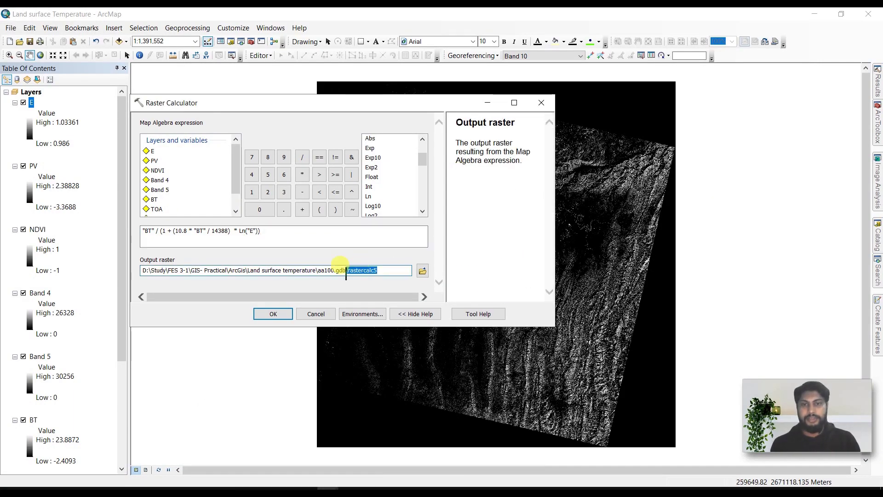
text(LST)
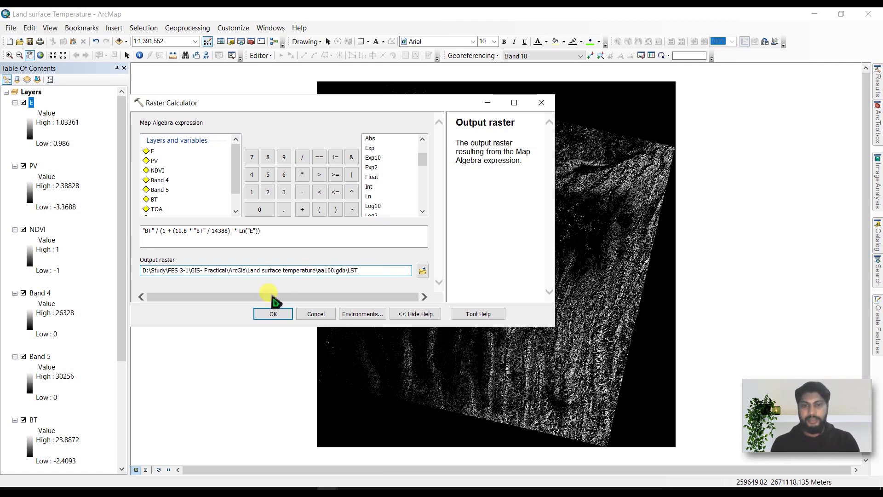
click(273, 313)
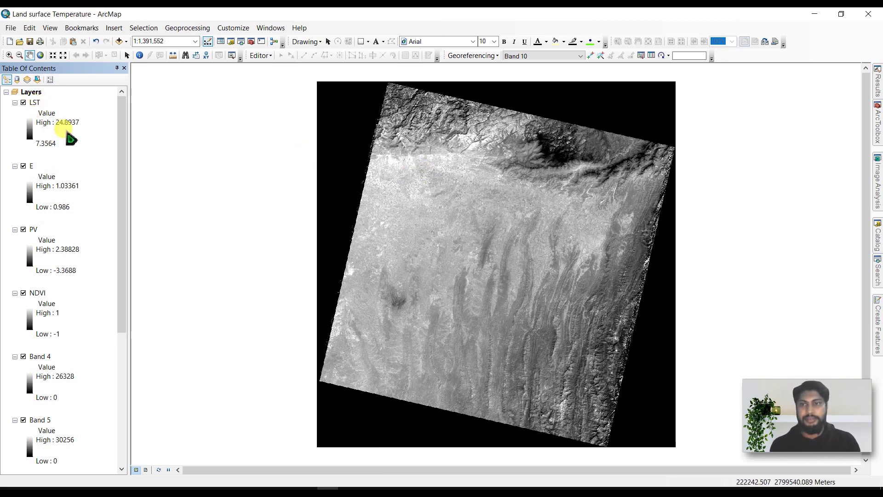
- Turn off E, PV, NDVI, Band 4, Band 5, BT, TOA and Band 10, leaving LST visible
scroll(46, 140, down, 1)
click(23, 134)
click(23, 197)
click(23, 261)
click(23, 324)
scroll(60, 266, down, 3)
scroll(60, 267, up, 2)
click(23, 208)
click(23, 271)
click(23, 335)
click(23, 399)
scroll(105, 322, up, 6)
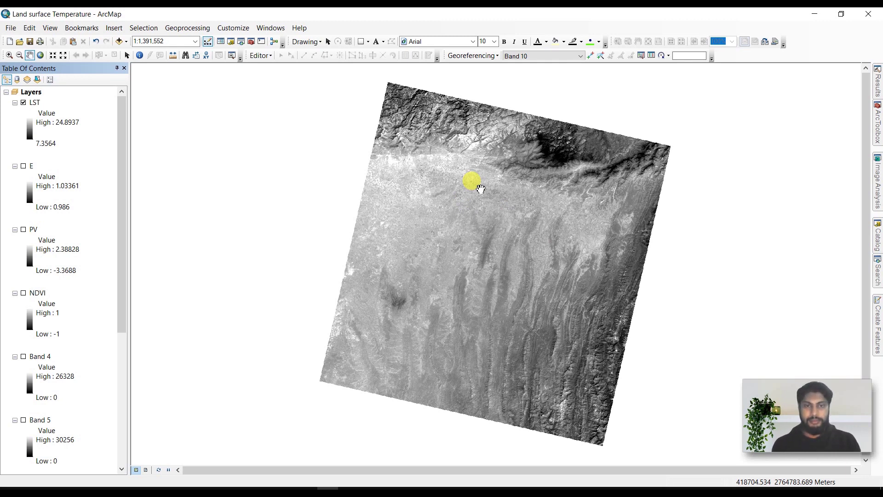
- Apply the blue-yellow-red colour ramp to the LST layer's symbology
right_click(37, 104)
click(115, 260)
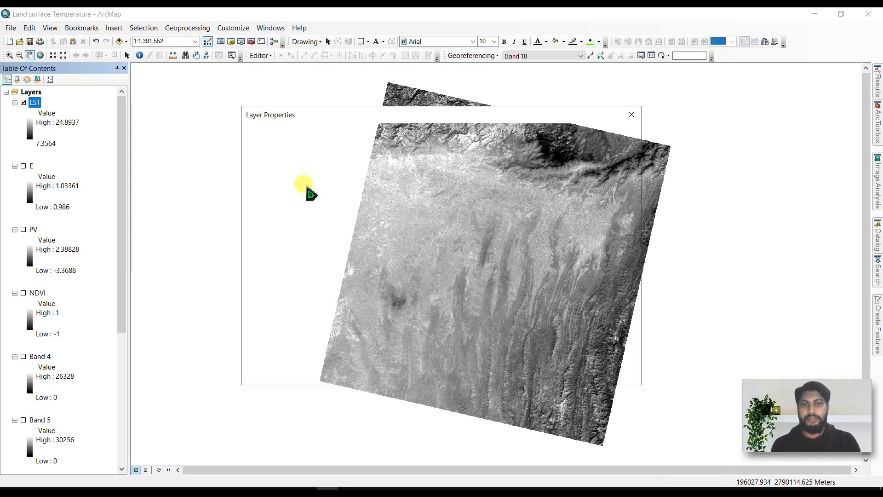
click(524, 252)
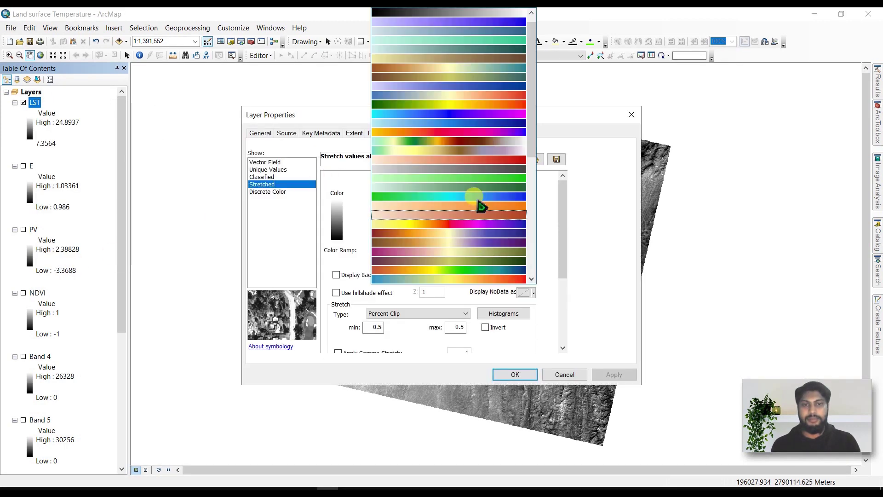
scroll(469, 179, down, 4)
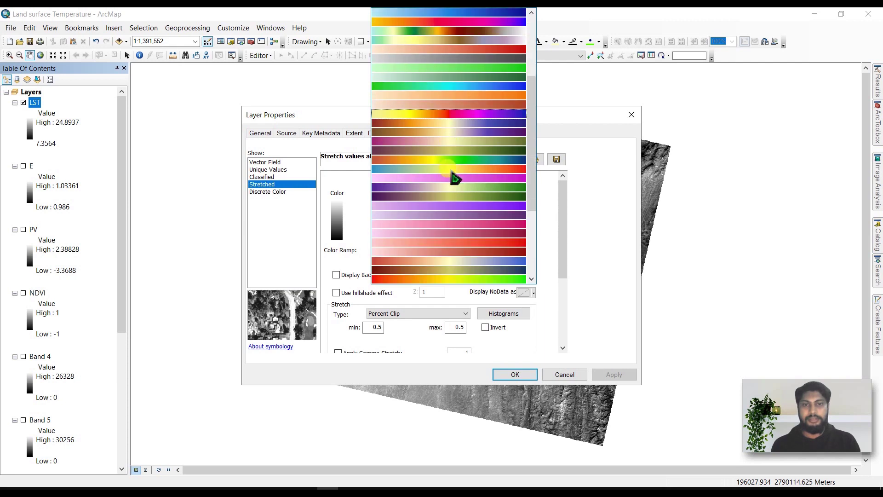
click(452, 171)
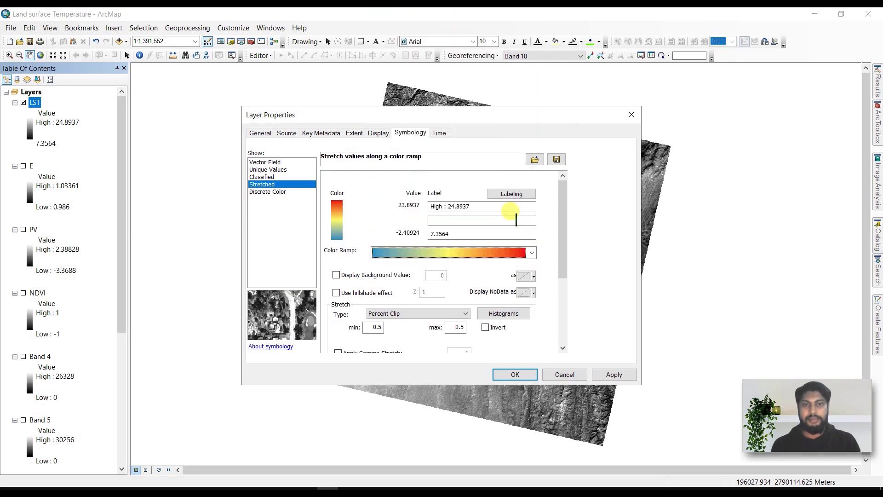
click(612, 375)
click(524, 374)
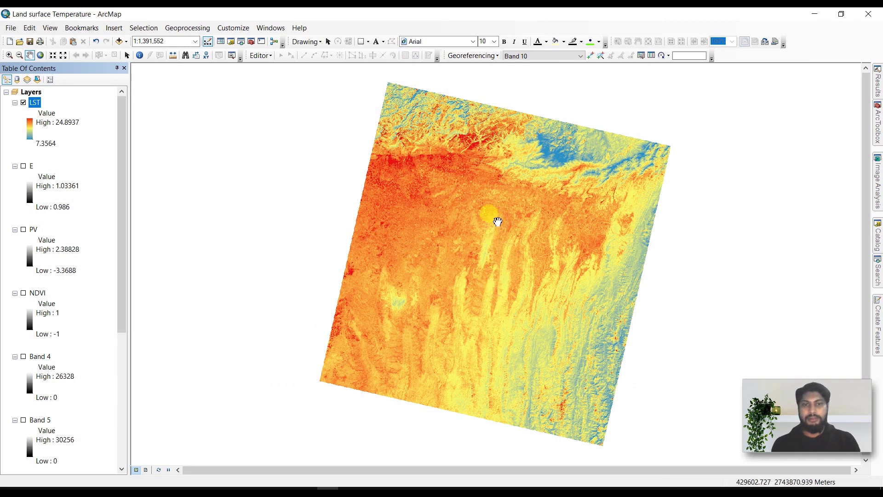
scroll(498, 222, up, 2)
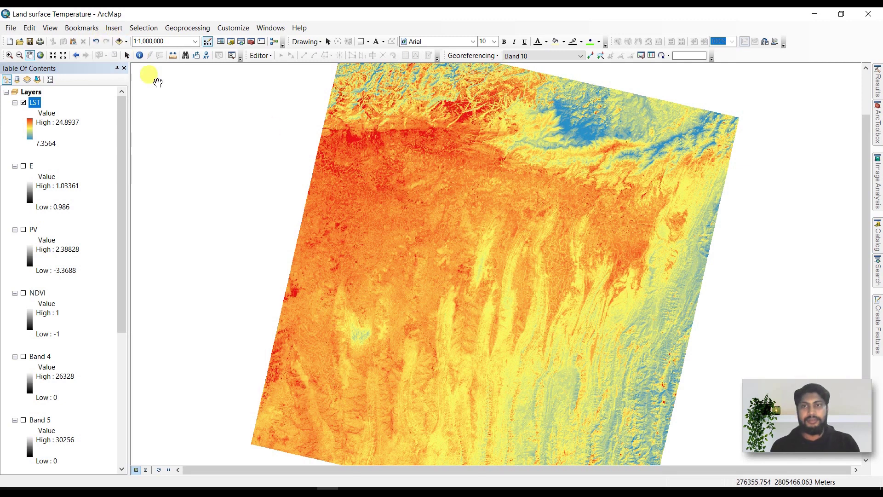
- Add the scene's MTL.txt file to the map as a multispectral RGB composite
click(120, 41)
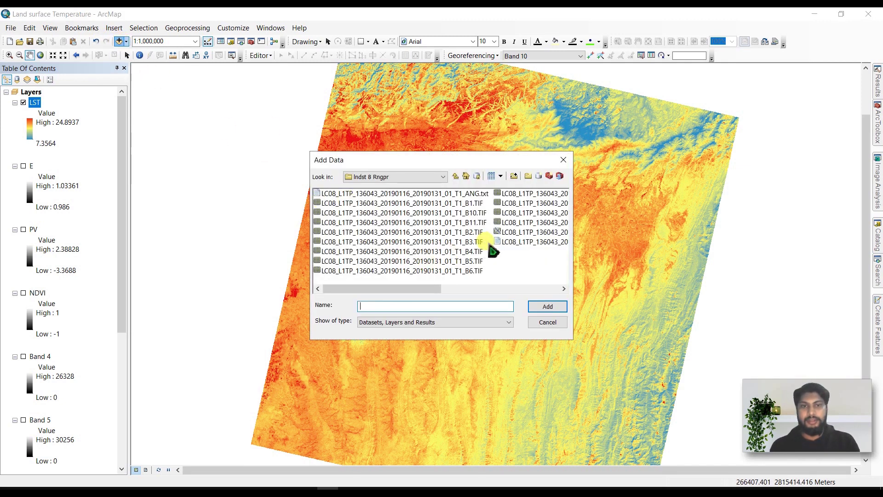
click(516, 223)
click(516, 232)
drag(442, 289, 567, 293)
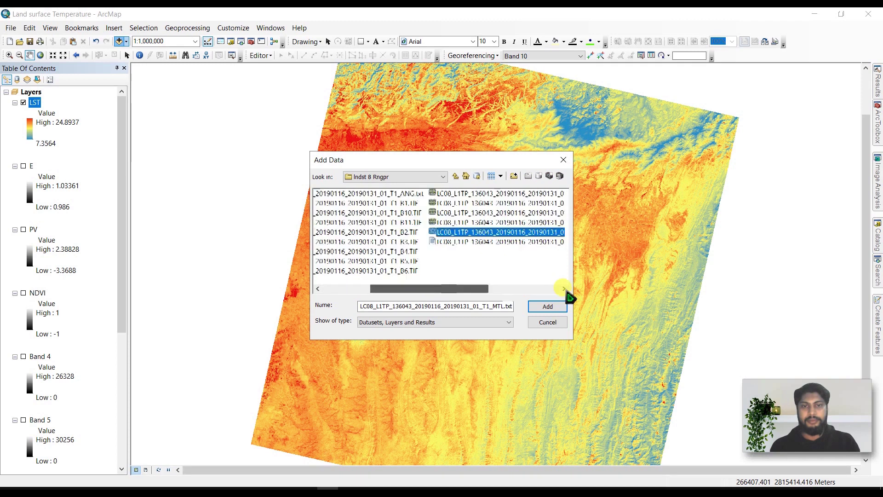
click(548, 307)
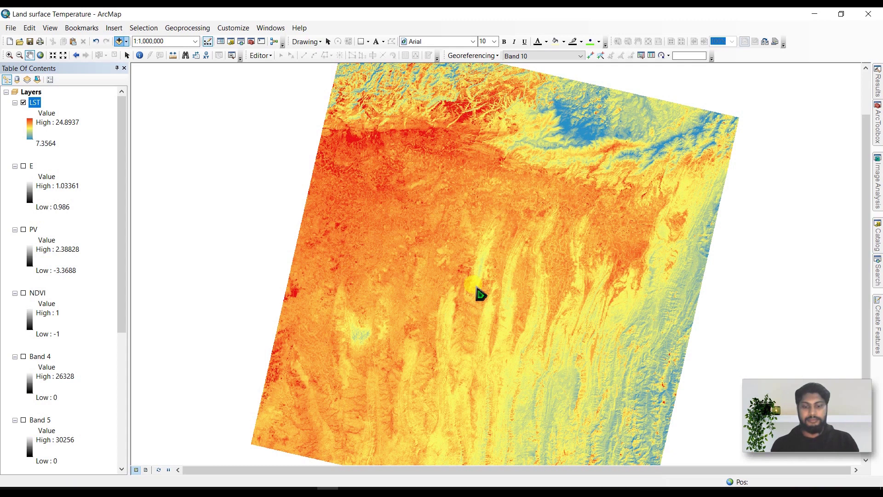
scroll(612, 185, up, 1)
scroll(602, 180, down, 2)
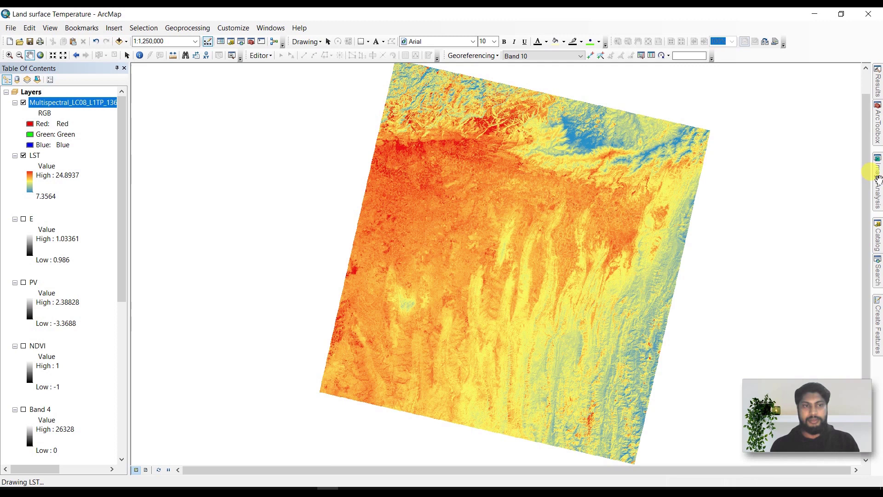
- In Image Analysis, select the Multispectral layer and swipe it to reveal LST beneath
click(877, 179)
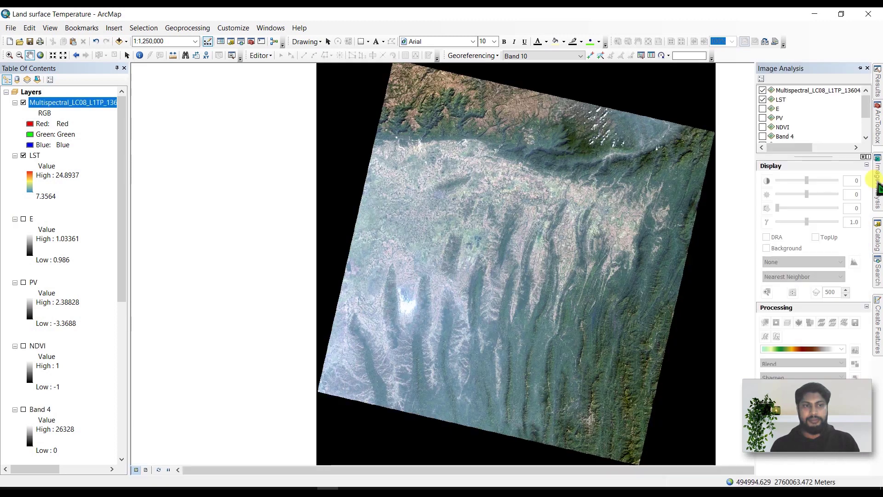
click(787, 92)
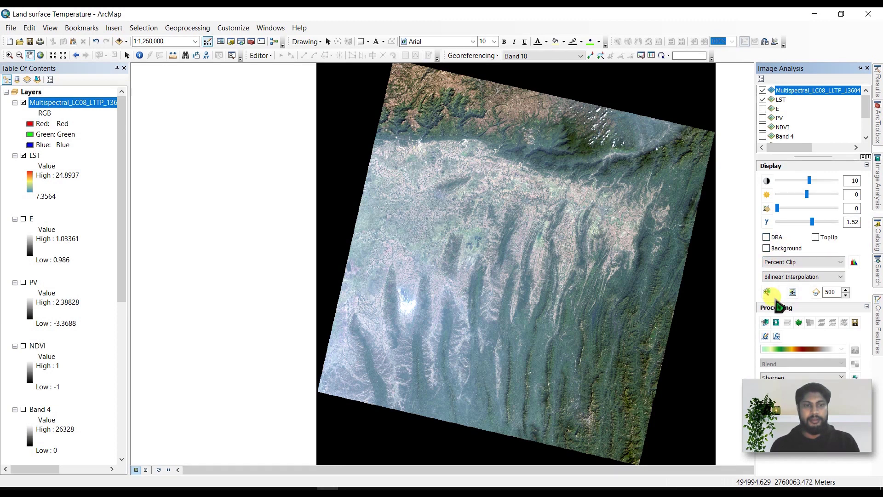
click(792, 293)
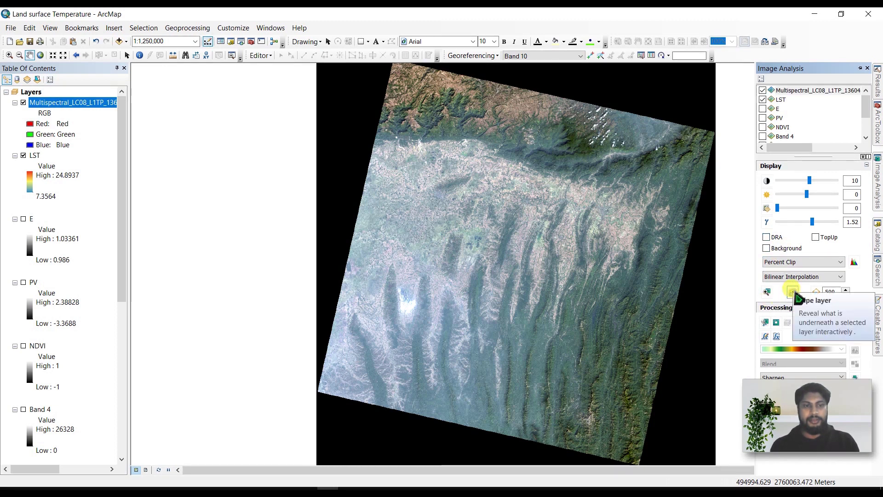